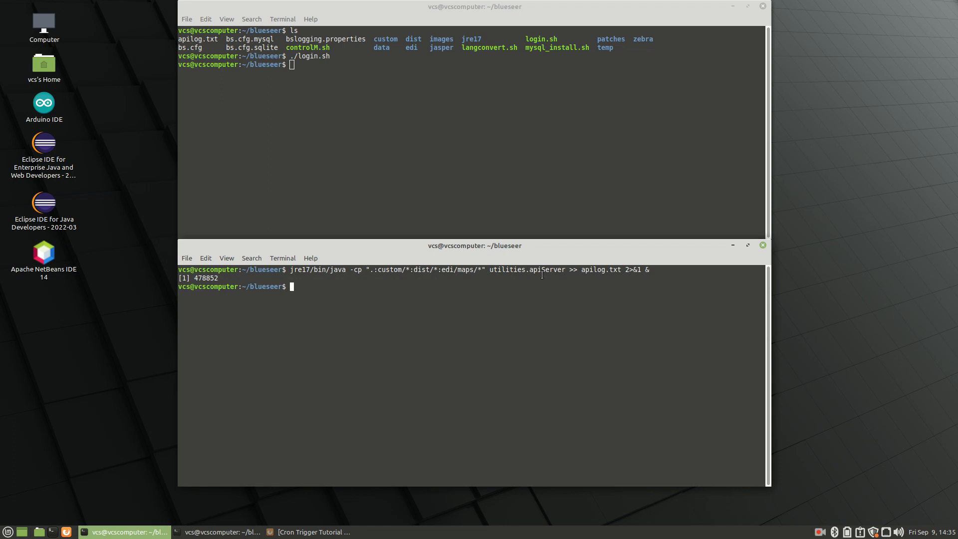
# - Launch BlueSeer with ./login.sh, sign in with the admin account, and go to AS2 Maintenance (as2m)
pyautogui.click(374, 91)
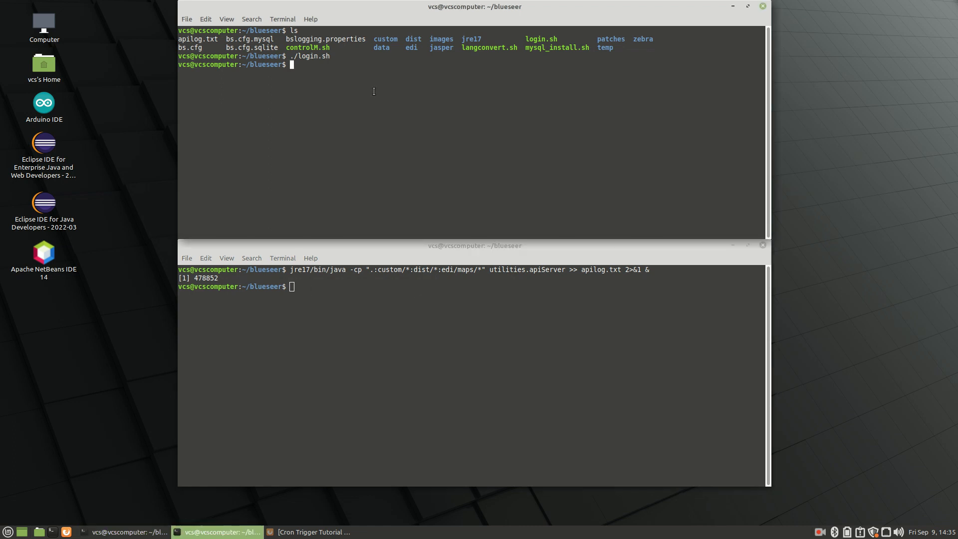
pyautogui.write('./login.sh')
pyautogui.press('Return')
pyautogui.write('admin')
pyautogui.press('Tab')
pyautogui.write('admin')
pyautogui.press('Return')
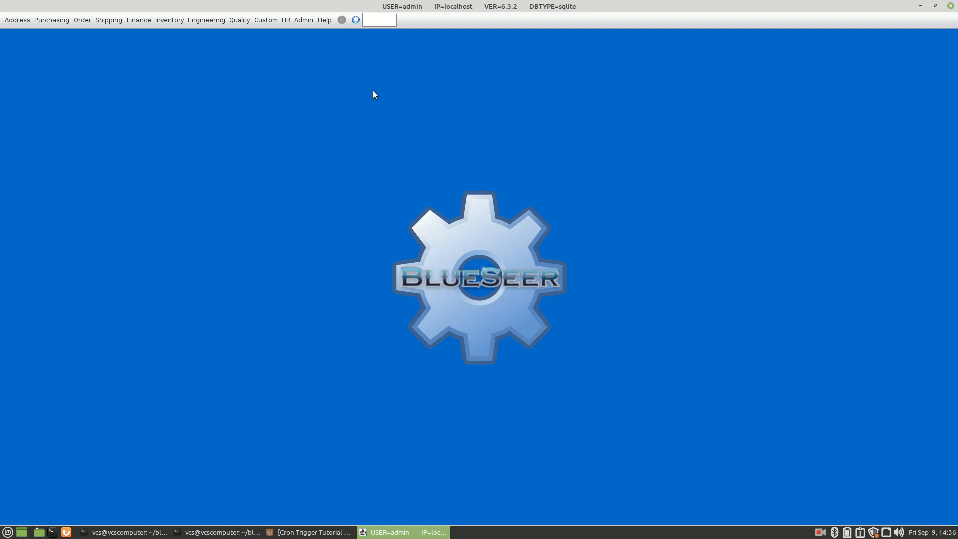
pyautogui.write('as2m')
pyautogui.press('Return')
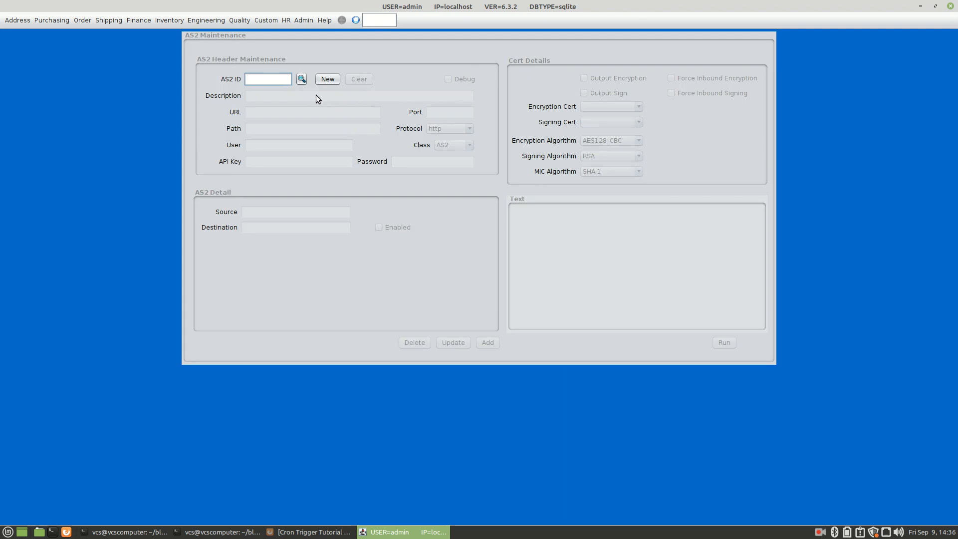
# - Load AS2 record 999, the localhost loopback test from edi/as2/out to edi/as2/in
pyautogui.write('999')
pyautogui.press('Return')
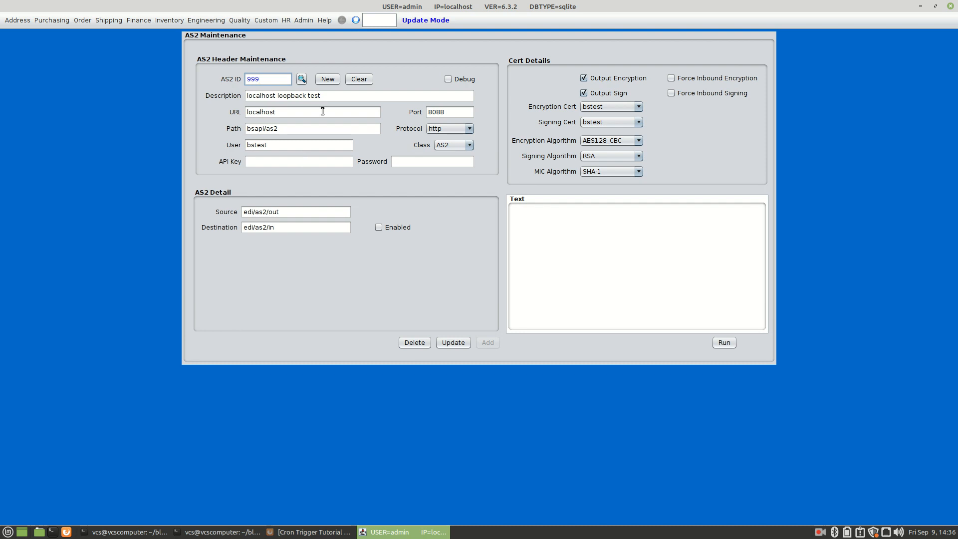
pyautogui.click(376, 21)
# - Open Cron Maintenance, then browse the list of existing cron jobs with cronb
pyautogui.write('cron')
pyautogui.press('Return')
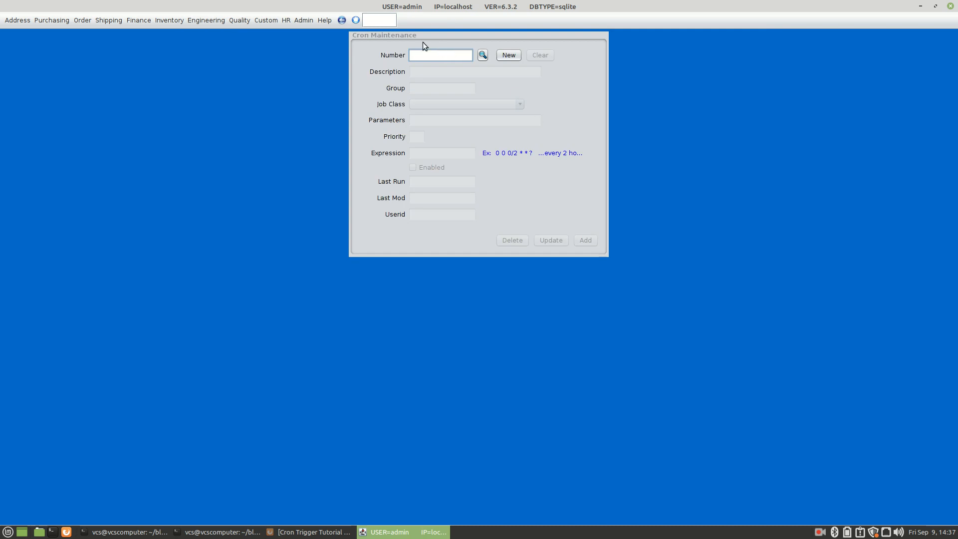
pyautogui.click(386, 18)
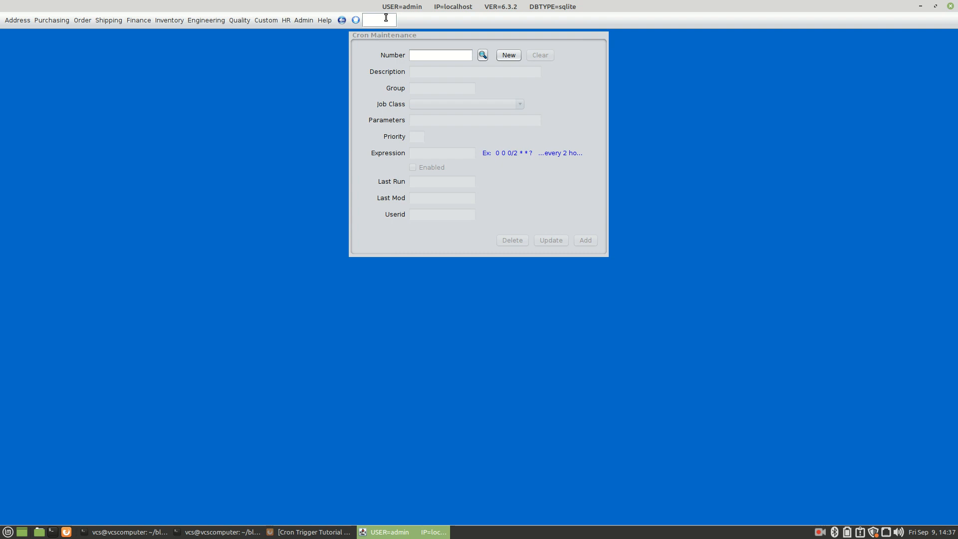
pyautogui.write('cronb')
pyautogui.press('Return')
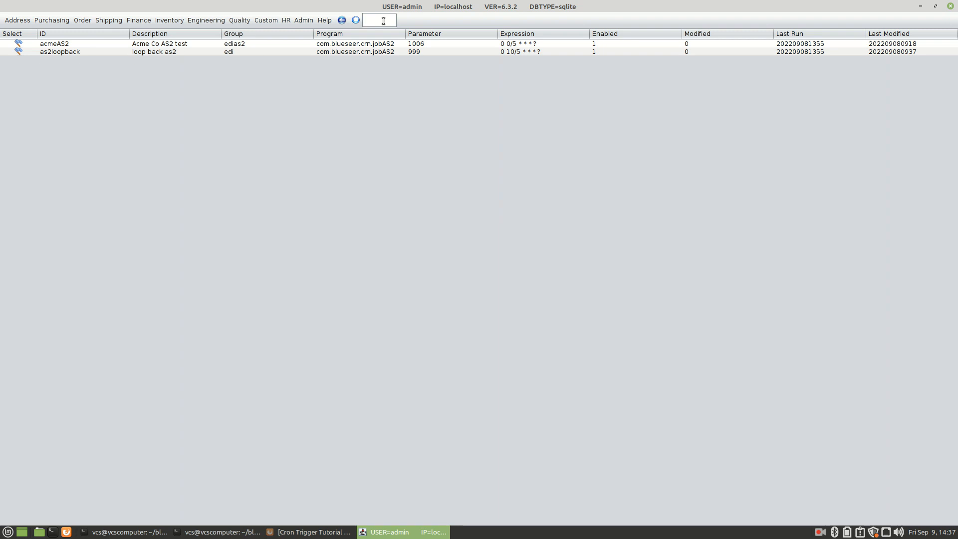
# - Return to Cron Maintenance with crnm and start a new cron job in Add Mode
pyautogui.write('cro')
pyautogui.press('Return')
pyautogui.write('crnm')
pyautogui.press('Return')
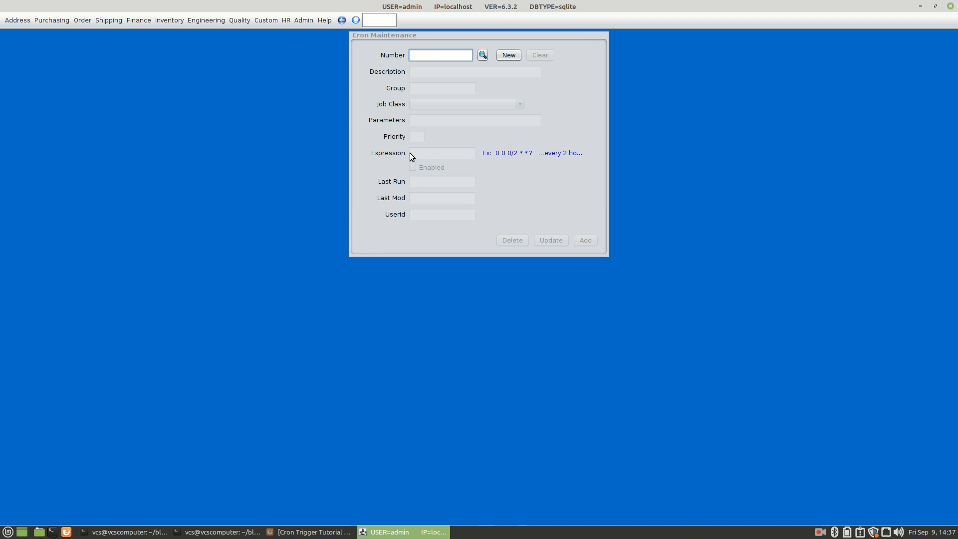
pyautogui.click(510, 55)
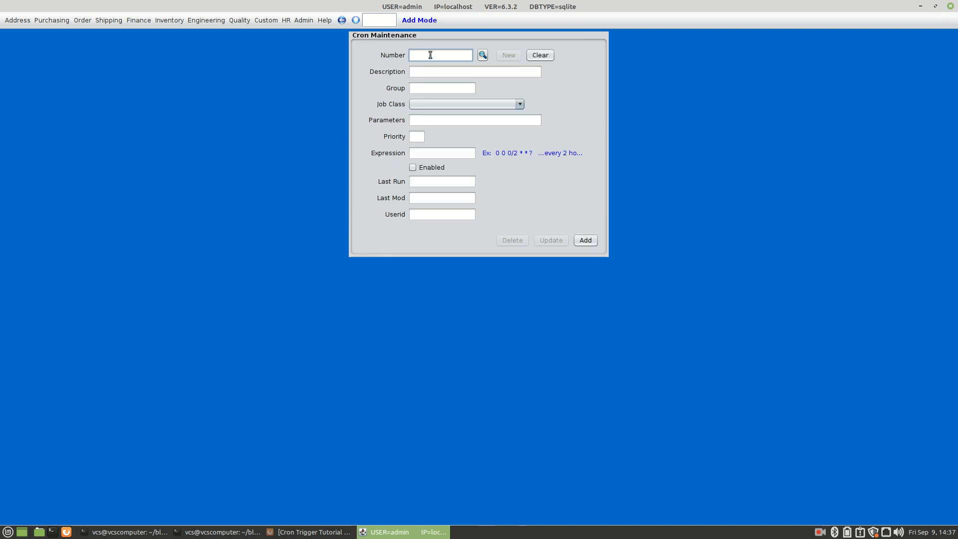
# - Enter job 999AS2, description 'AS2 scheduling job for our loopback 999', group EDI, class com.blueseer.crn.jobAS2
pyautogui.write('999AS2')
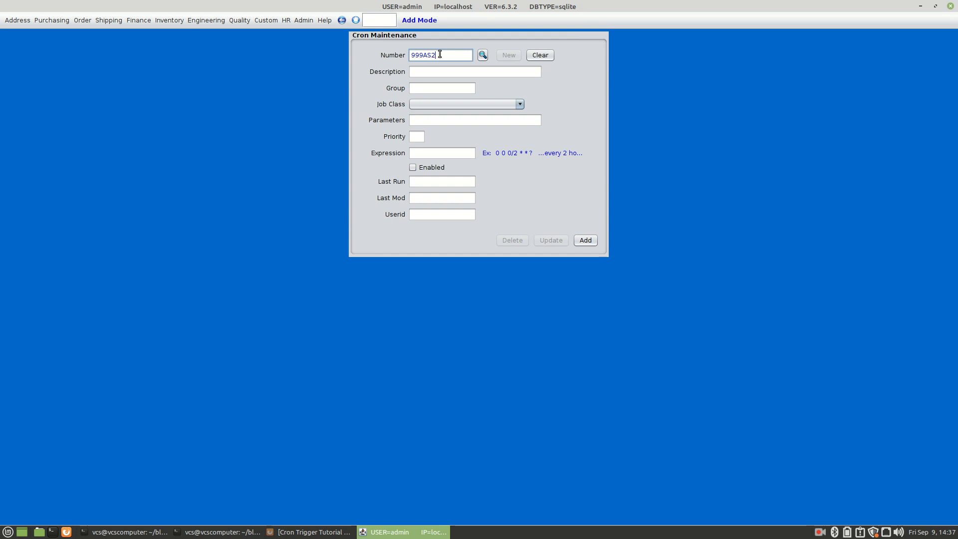
pyautogui.click(423, 72)
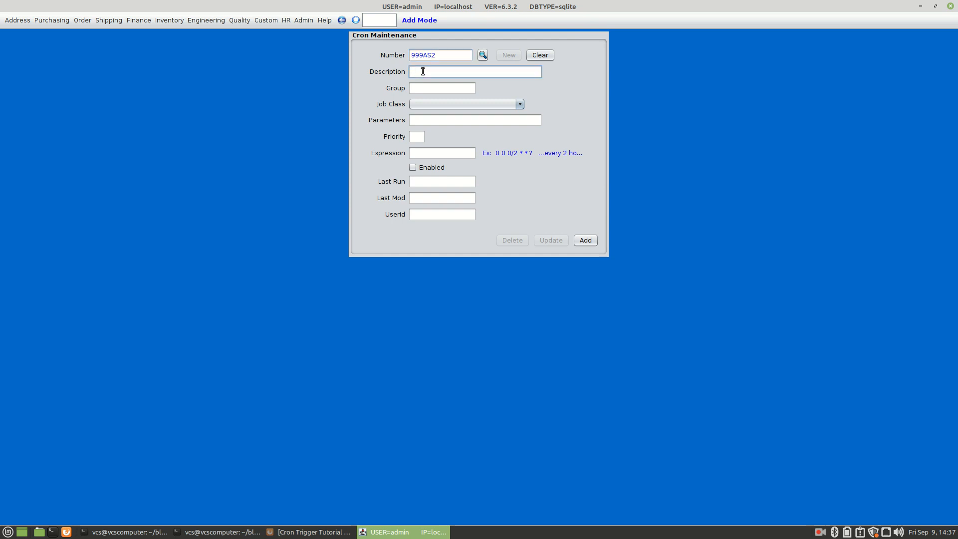
pyautogui.write('AS2 scheduling job for our loopback 999')
pyautogui.click(425, 88)
pyautogui.write('EDI')
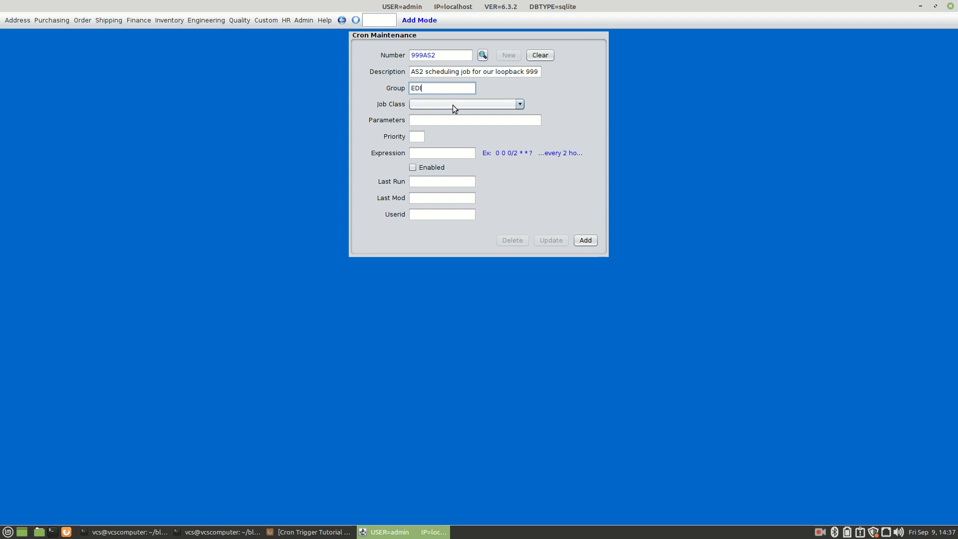
pyautogui.click(453, 104)
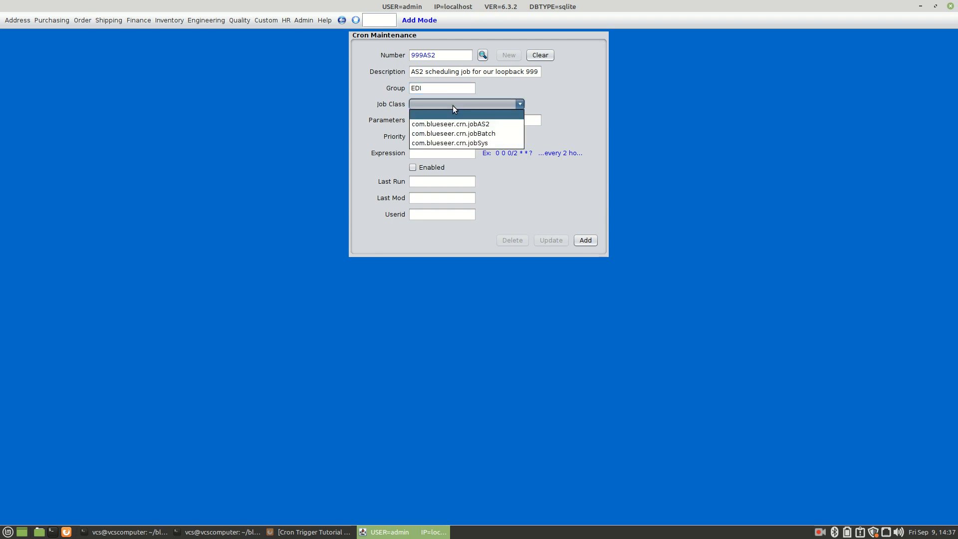
pyautogui.click(485, 124)
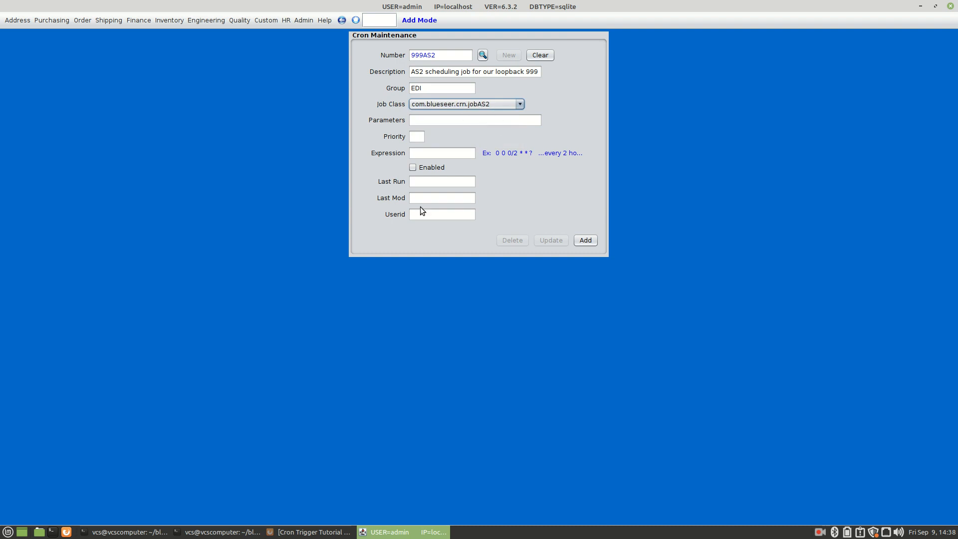
pyautogui.click(422, 118)
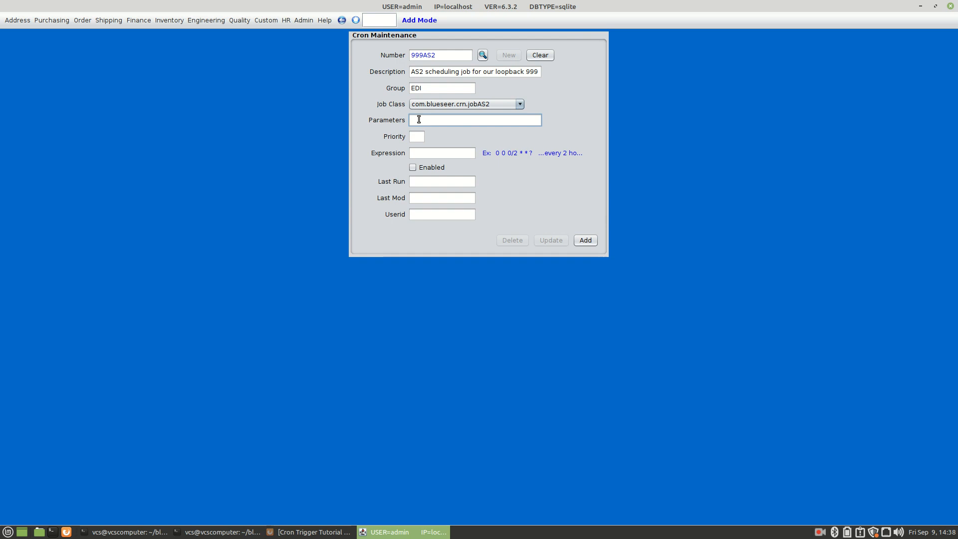
# - Give 999AS2 parameter 999, priority 1, expression 0 0/2 * * * ?, enable it and add it
pyautogui.write('999')
pyautogui.click(418, 134)
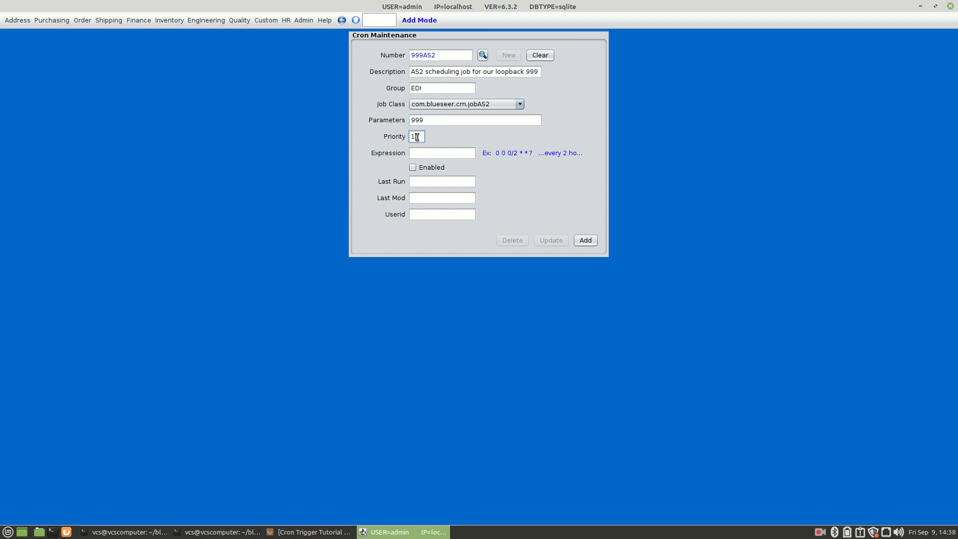
pyautogui.click(430, 155)
pyautogui.write('0 0/5 * * * ?')
pyautogui.click(428, 153)
pyautogui.press('BackSpace')
pyautogui.write('2')
pyautogui.click(452, 151)
pyautogui.click(423, 168)
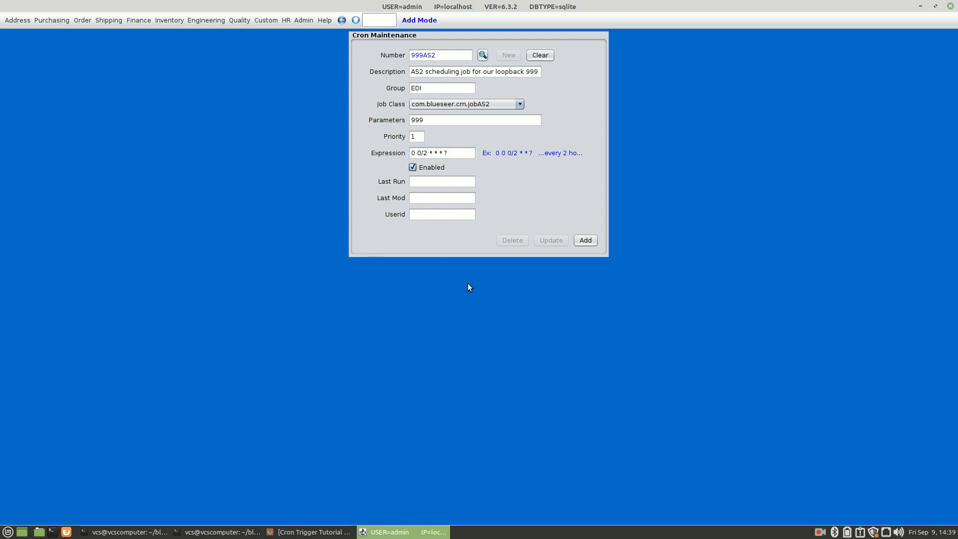
pyautogui.click(588, 241)
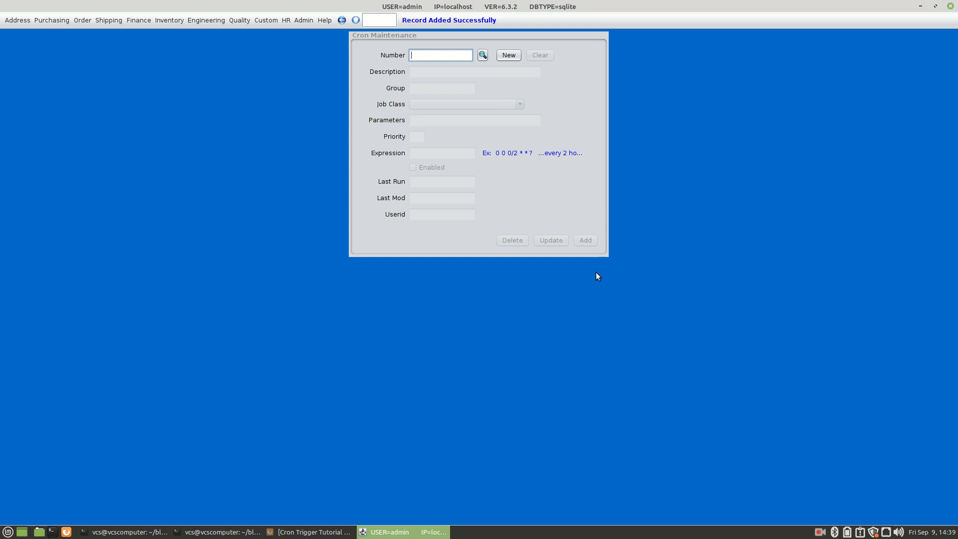
# - Edit the recalled apiServer command into utilities.cronServer and launch the cron server in the background
pyautogui.moveTo(220, 534)
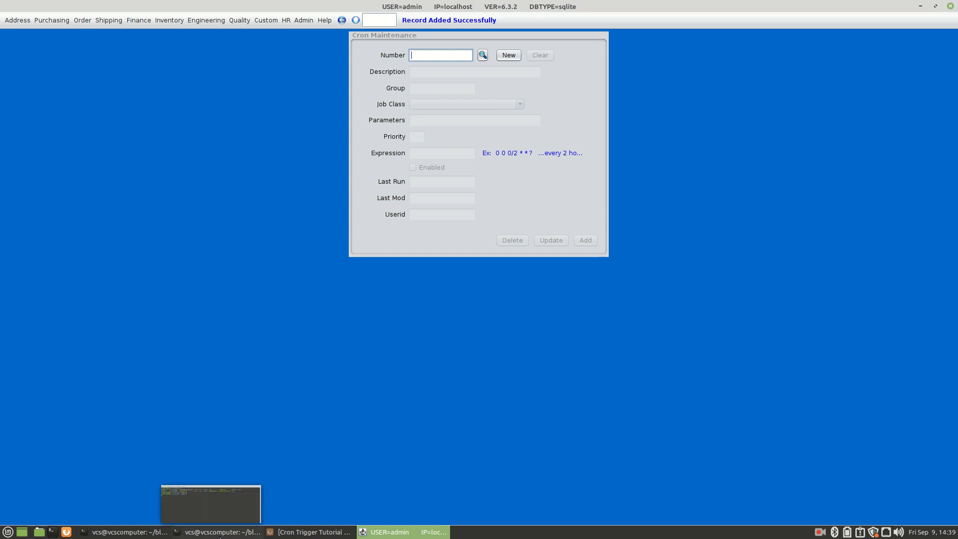
pyautogui.click(220, 533)
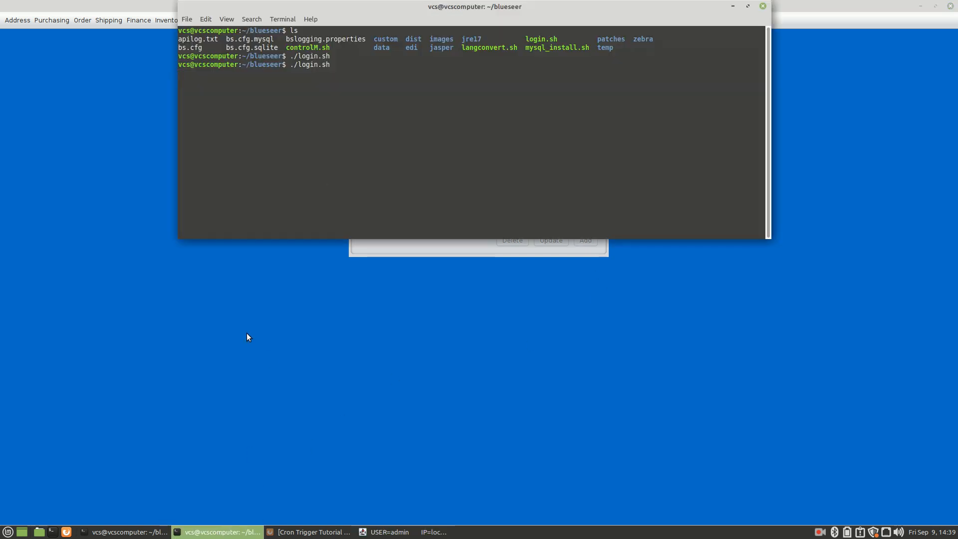
pyautogui.click(148, 534)
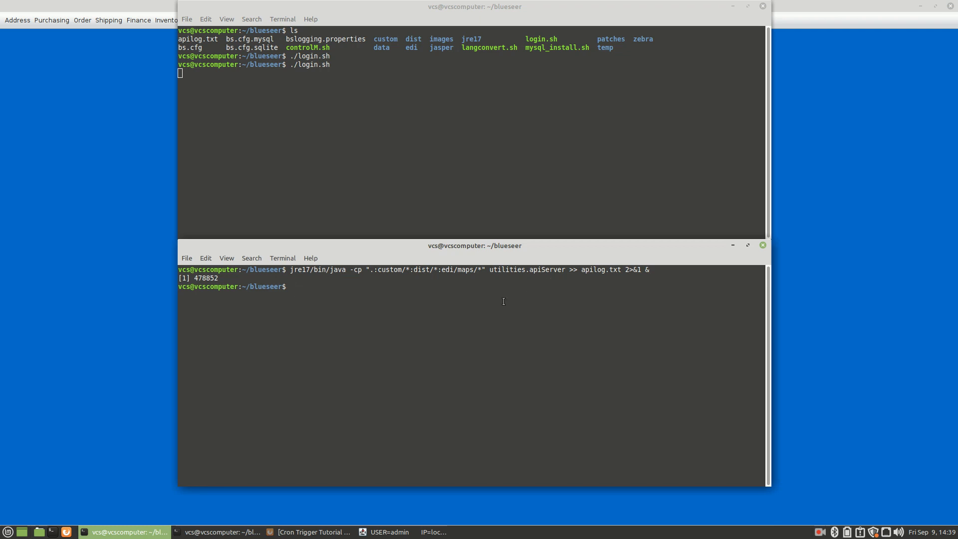
pyautogui.press('Up')
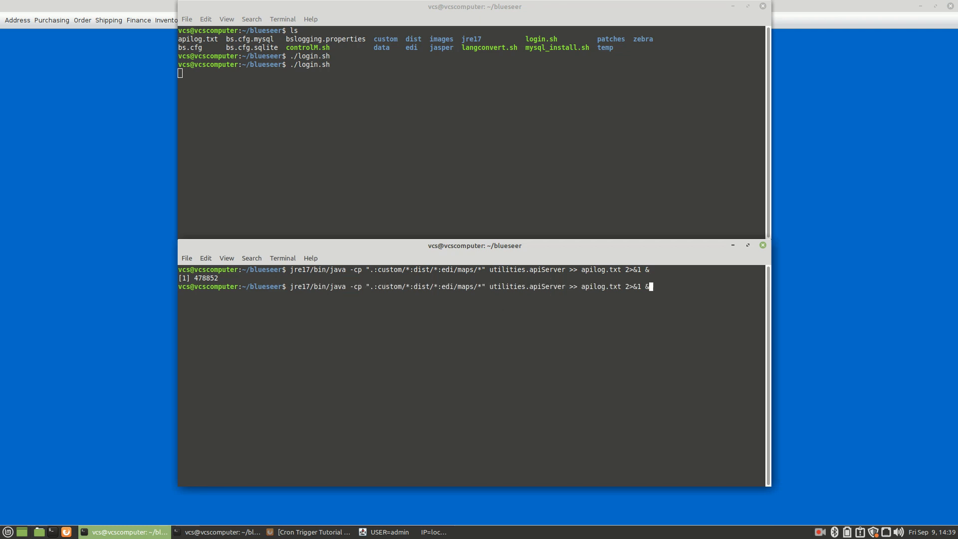
pyautogui.press('Left')
pyautogui.press('Left')
pyautogui.press('Left')
pyautogui.press('Left')
pyautogui.press('Left')
pyautogui.press('Left')
pyautogui.press('Left')
pyautogui.press('Left')
pyautogui.press('Left')
pyautogui.press('Left')
pyautogui.press('Left')
pyautogui.press('Left')
pyautogui.press('Left')
pyautogui.press('Left')
pyautogui.press('Left')
pyautogui.press('Left')
pyautogui.press('Left')
pyautogui.press('Left')
pyautogui.press('Left')
pyautogui.press('Left')
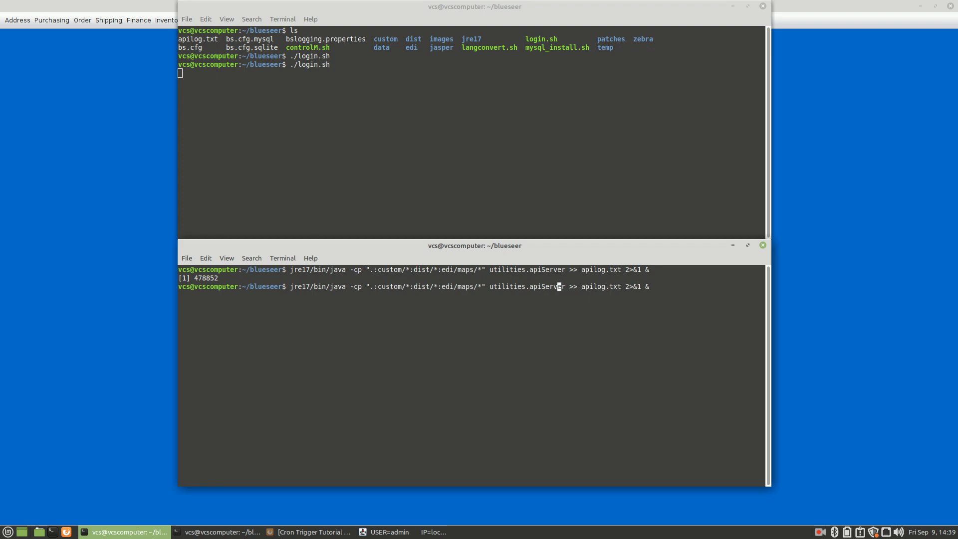
pyautogui.press('Left')
pyautogui.press('BackSpace')
pyautogui.press('BackSpace')
pyautogui.press('BackSpace')
pyautogui.write('cron')
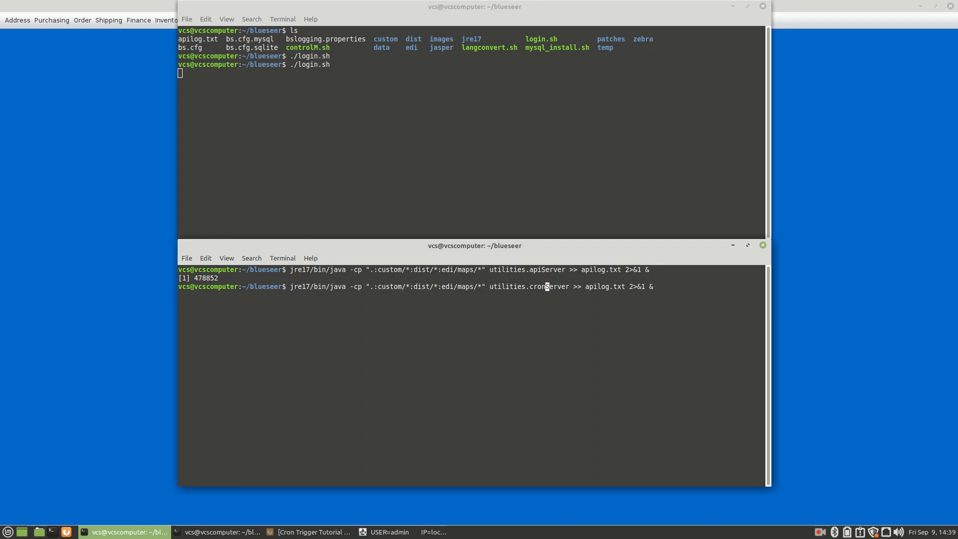
pyautogui.press('Right')
pyautogui.press('Right')
pyautogui.press('Right')
pyautogui.press('Right')
pyautogui.press('Right')
pyautogui.press('Right')
pyautogui.press('Right')
pyautogui.press('Right')
pyautogui.press('Right')
pyautogui.press('Right')
pyautogui.press('Right')
pyautogui.press('Right')
pyautogui.press('Left')
pyautogui.press('Right')
pyautogui.press('Right')
pyautogui.press('Right')
pyautogui.press('Right')
pyautogui.press('Right')
pyautogui.press('Right')
pyautogui.press('Right')
pyautogui.press('Right')
pyautogui.press('Right')
pyautogui.press('Right')
pyautogui.press('Right')
pyautogui.press('Right')
pyautogui.press('Right')
pyautogui.press('Delete')
pyautogui.press('BackSpace')
pyautogui.press('BackSpace')
pyautogui.press('BackSpace')
pyautogui.press('BackSpace')
pyautogui.press('BackSpace')
pyautogui.press('BackSpace')
pyautogui.press('BackSpace')
pyautogui.press('BackSpace')
pyautogui.press('BackSpace')
pyautogui.press('BackSpace')
pyautogui.press('BackSpace')
pyautogui.press('BackSpace')
pyautogui.press('BackSpace')
pyautogui.press('BackSpace')
pyautogui.press('BackSpace')
pyautogui.press('BackSpace')
pyautogui.press('BackSpace')
pyautogui.press('BackSpace')
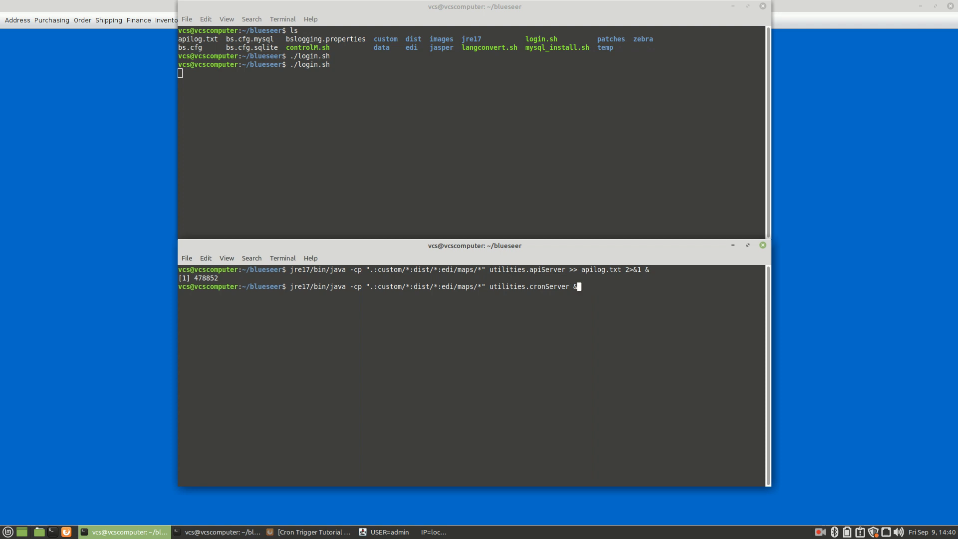
pyautogui.press('Left')
pyautogui.press('Left')
pyautogui.press('Left')
pyautogui.press('Left')
pyautogui.press('Left')
pyautogui.press('Left')
pyautogui.press('Left')
pyautogui.press('Left')
pyautogui.press('Left')
pyautogui.press('Left')
pyautogui.press('Left')
pyautogui.press('Left')
pyautogui.press('Left')
pyautogui.press('Left')
pyautogui.press('Left')
pyautogui.press('Right')
pyautogui.press('Right')
pyautogui.press('Right')
pyautogui.press('Right')
pyautogui.press('Right')
pyautogui.press('Right')
pyautogui.press('Right')
pyautogui.press('Right')
pyautogui.press('Right')
pyautogui.press('Right')
pyautogui.press('Right')
pyautogui.press('Right')
pyautogui.press('Right')
pyautogui.press('Right')
pyautogui.press('Right')
pyautogui.press('Return')
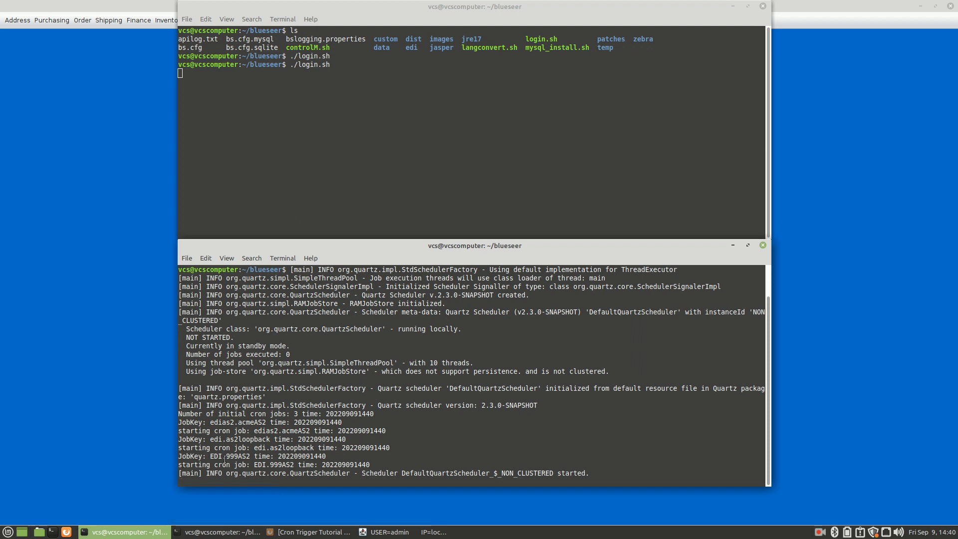
# - Highlight the EDI.999AS2 job key and its 1440 start time in the scheduler log
pyautogui.moveTo(226, 457); pyautogui.dragTo(250, 457)
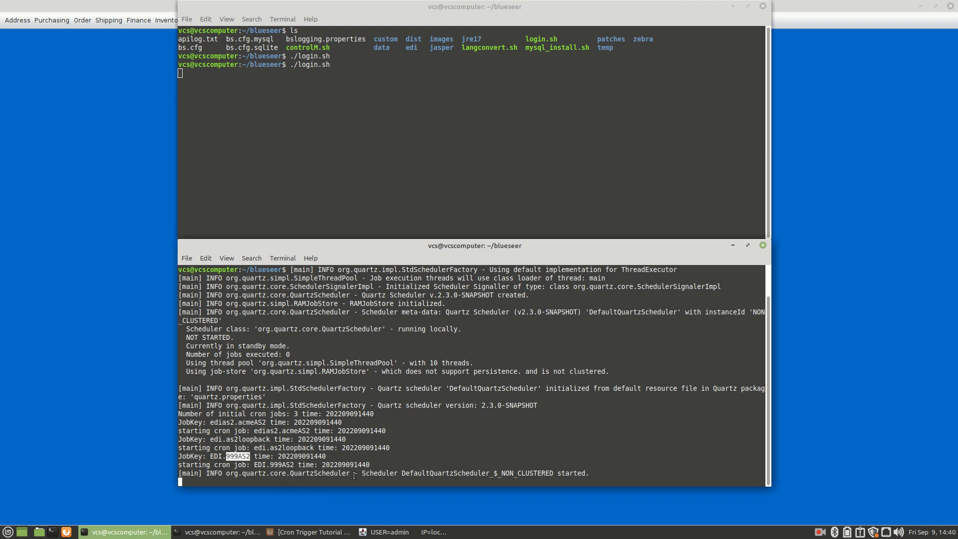
pyautogui.moveTo(352, 465); pyautogui.dragTo(371, 465)
pyautogui.click(69, 121)
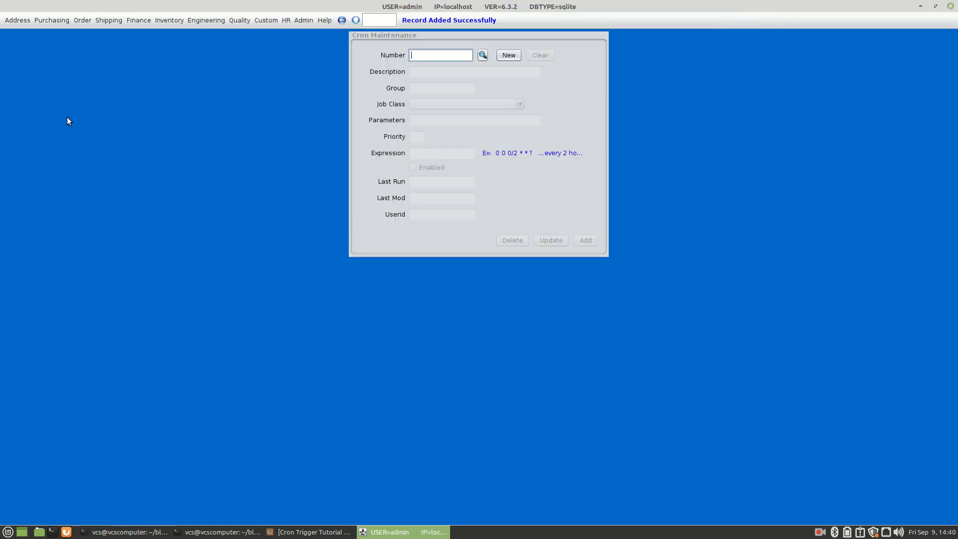
# - Open the AS2 Log via as2 and list the 5 transactions for 2022-09-09, newest LogID 47
pyautogui.click(380, 17)
pyautogui.write('as2')
pyautogui.press('Return')
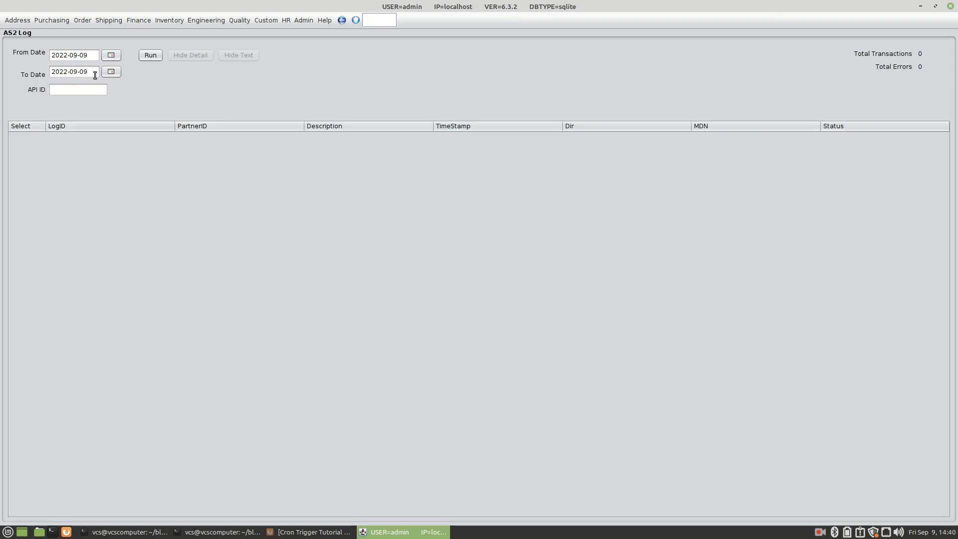
pyautogui.click(151, 56)
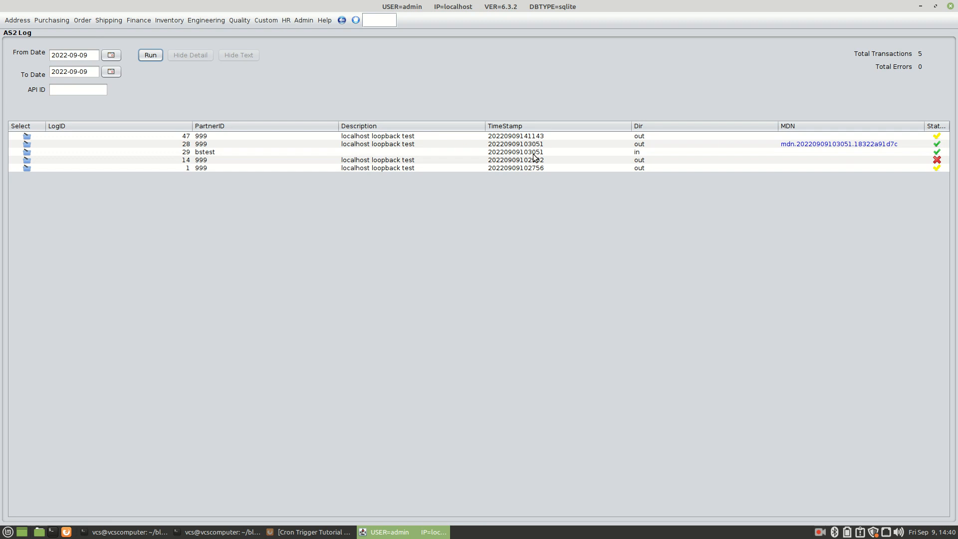
pyautogui.hotkey('alt', 'Tab')
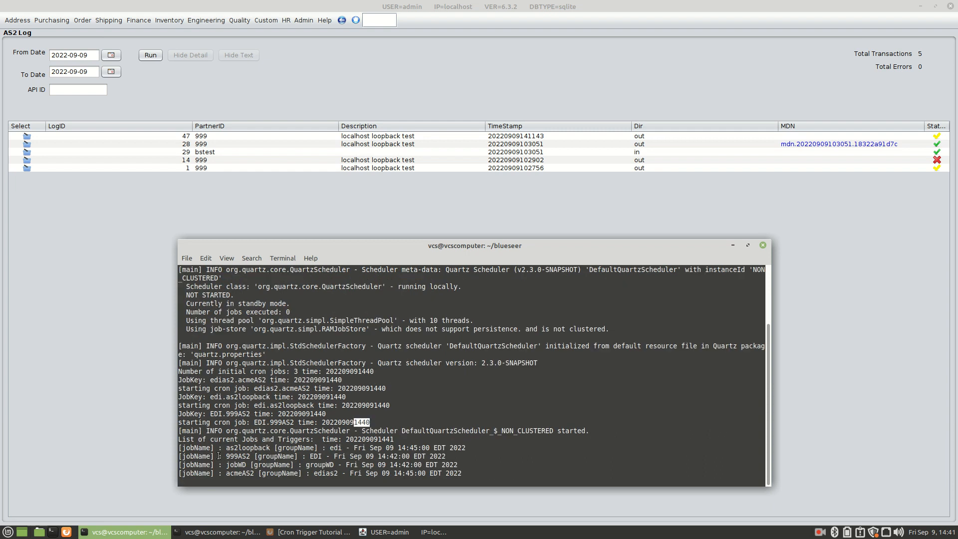
# - Highlight 999AS2's EDI job-list entry due at 14:42:00, then bring up the Cron Trigger Tutorial
pyautogui.moveTo(226, 456); pyautogui.dragTo(362, 457)
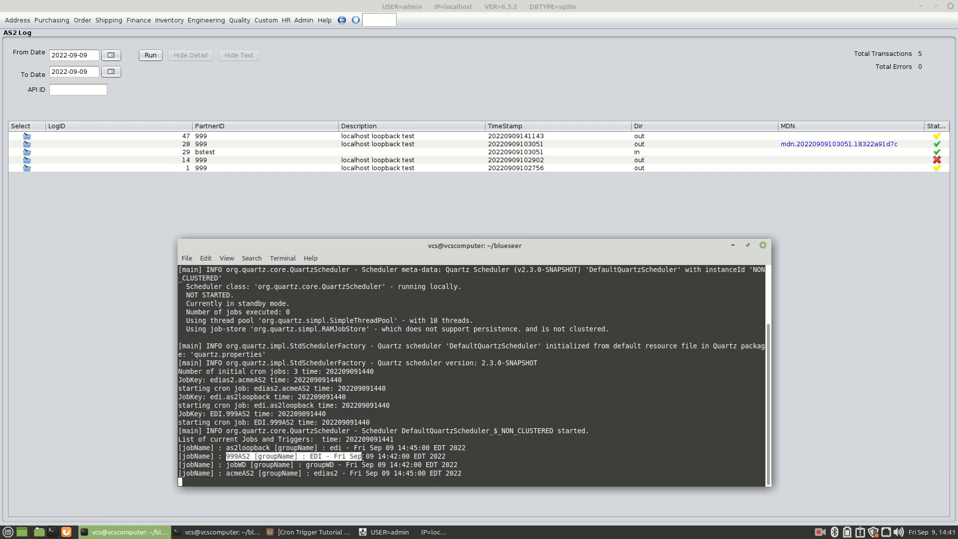
pyautogui.doubleClick(393, 456)
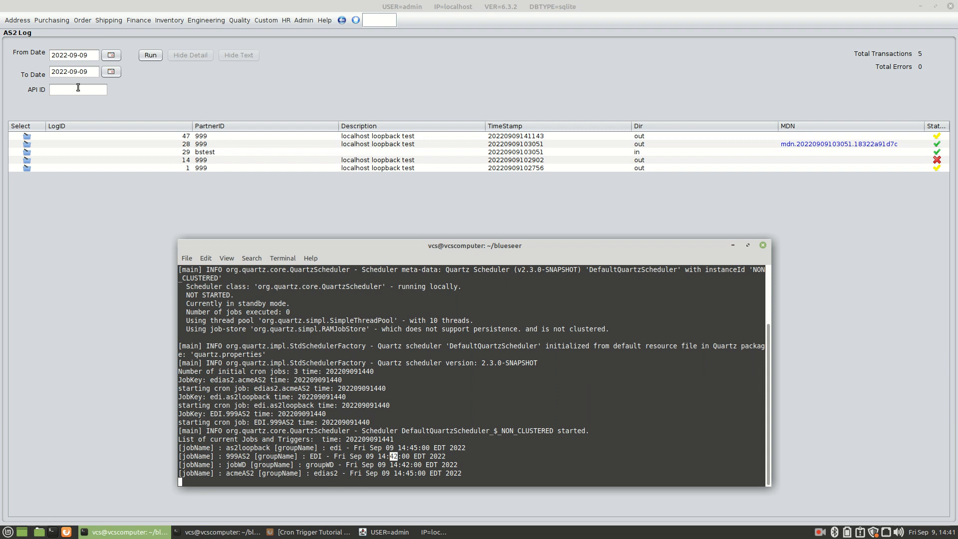
pyautogui.click(140, 55)
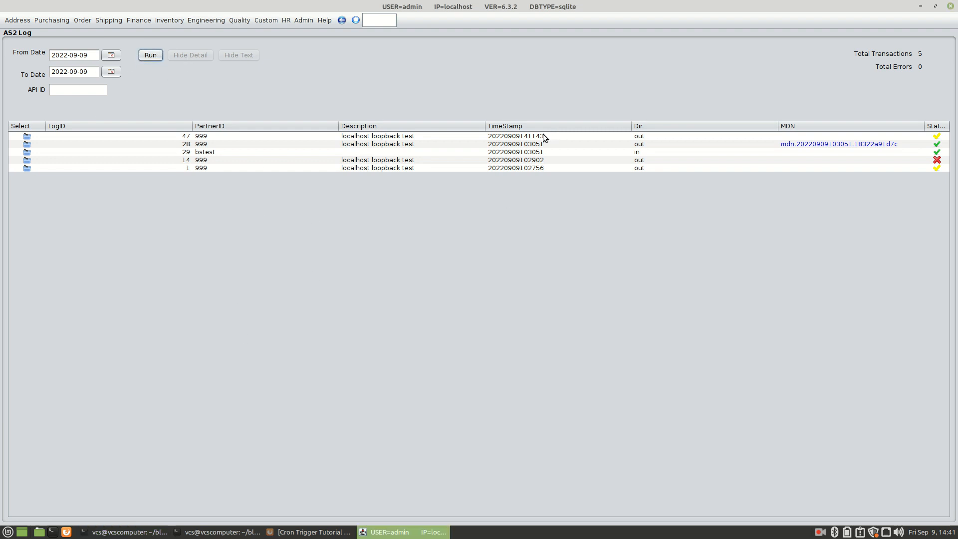
pyautogui.hotkey('alt', 'Tab')
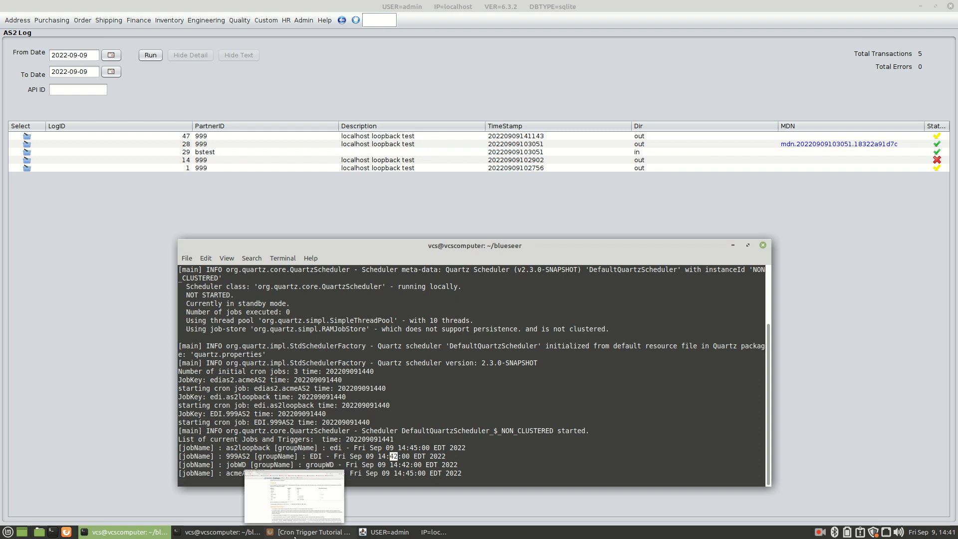
pyautogui.click(300, 532)
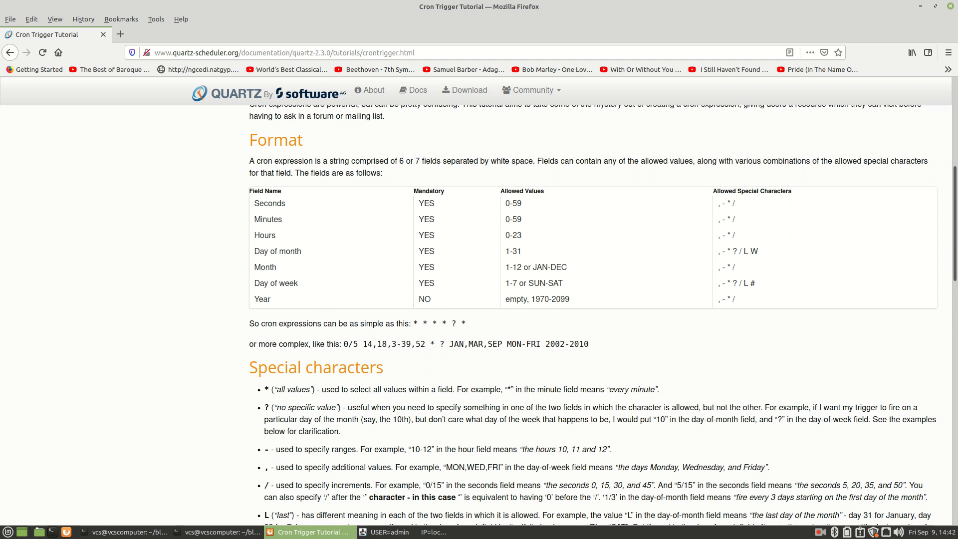
# - Review the tutorial's cron Format table, then return to the terminal showing 999AS2 due at 14:44:00
pyautogui.scroll(-3, 954, 222)
pyautogui.scroll(4, 954, 222)
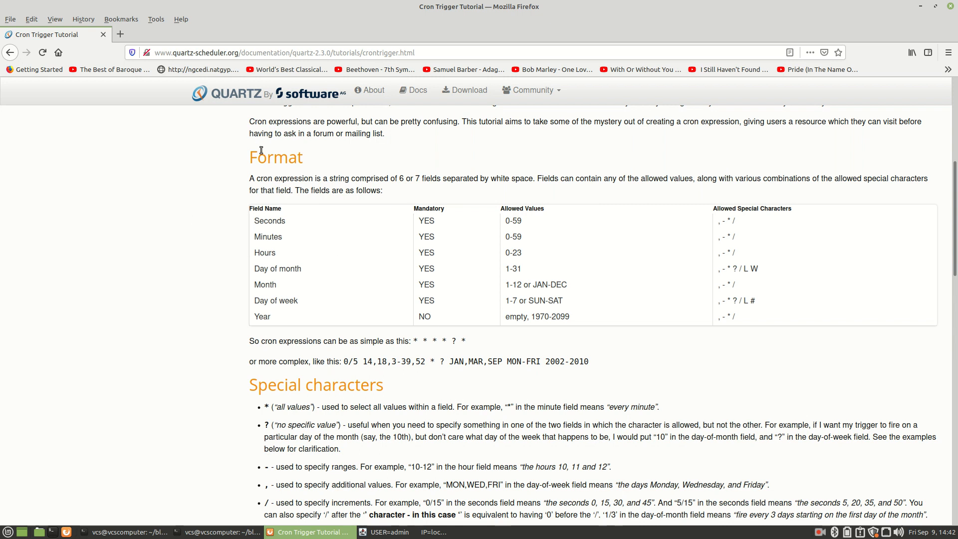
pyautogui.hotkey('alt', 'Tab')
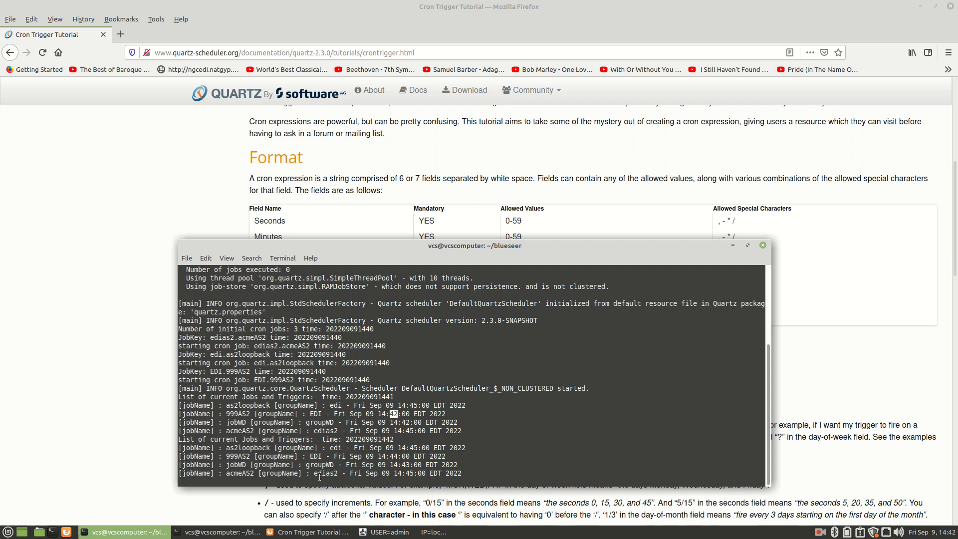
# - Refresh the AS2 Log, show LogID 60's messages (no files in edi/as2/out), then open the home folder
pyautogui.moveTo(288, 534)
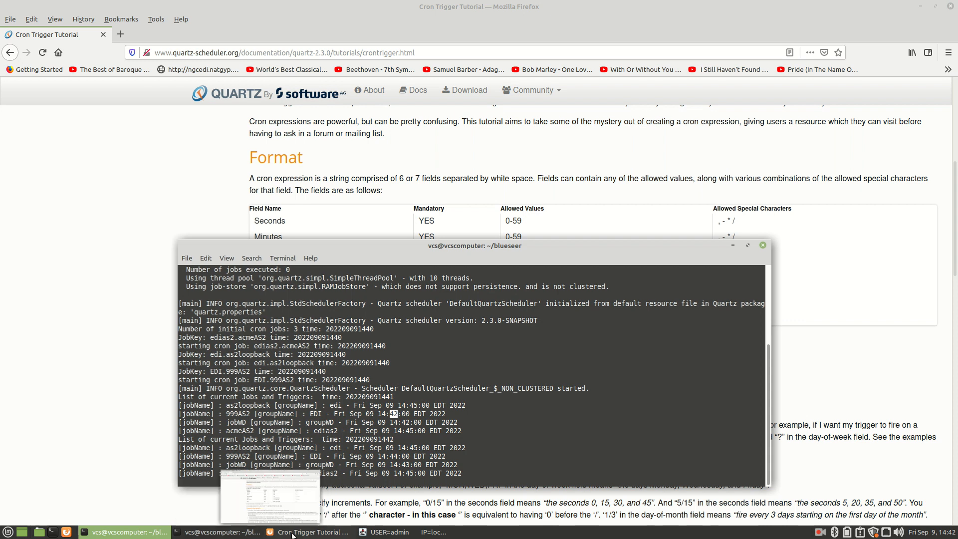
pyautogui.click(386, 532)
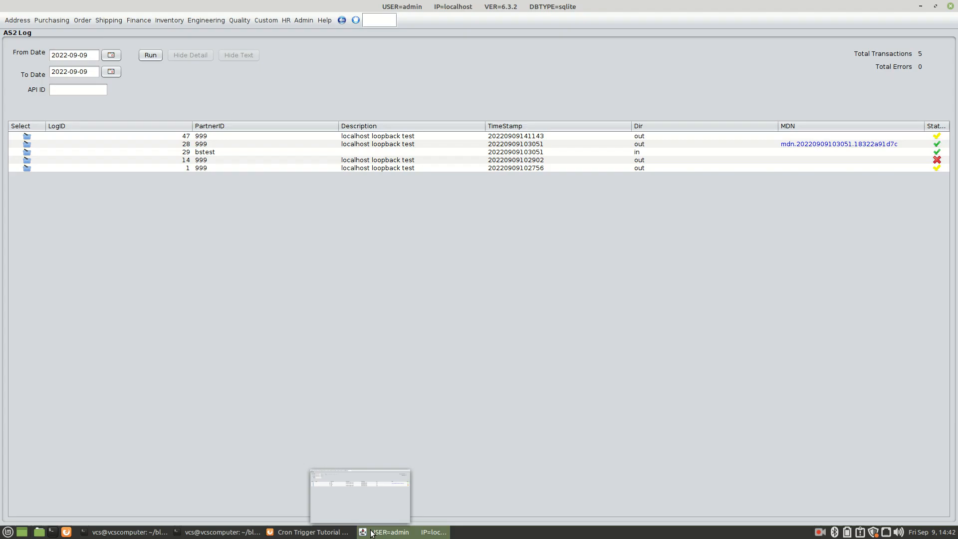
pyautogui.click(153, 54)
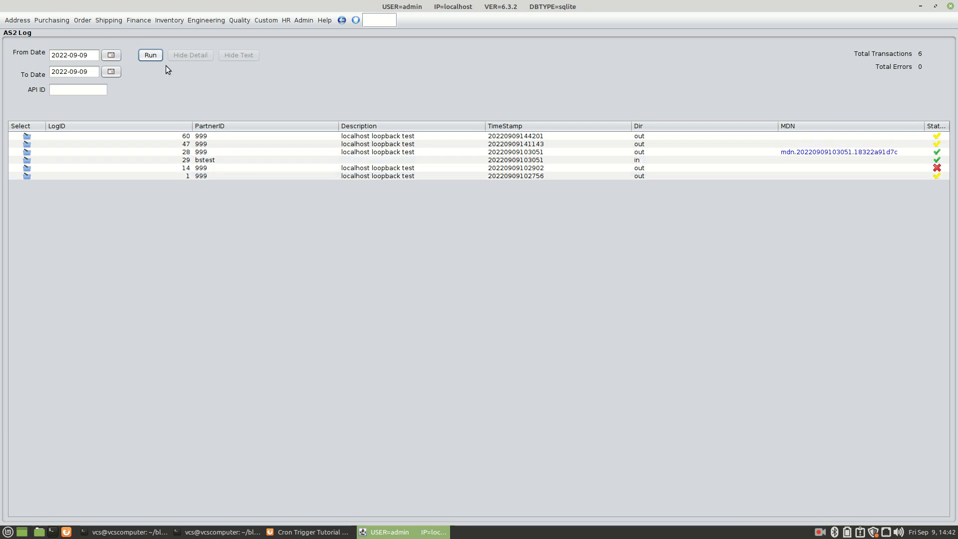
pyautogui.click(936, 136)
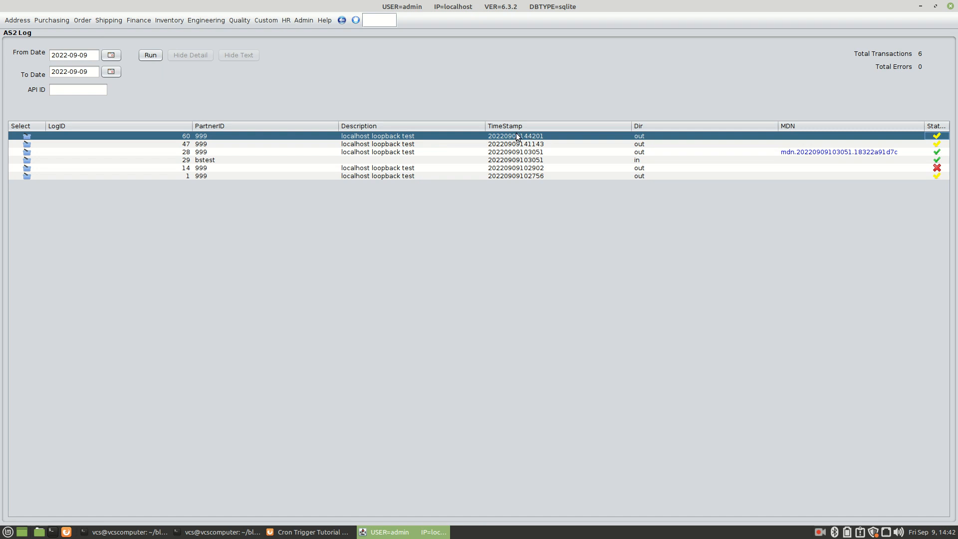
pyautogui.click(22, 135)
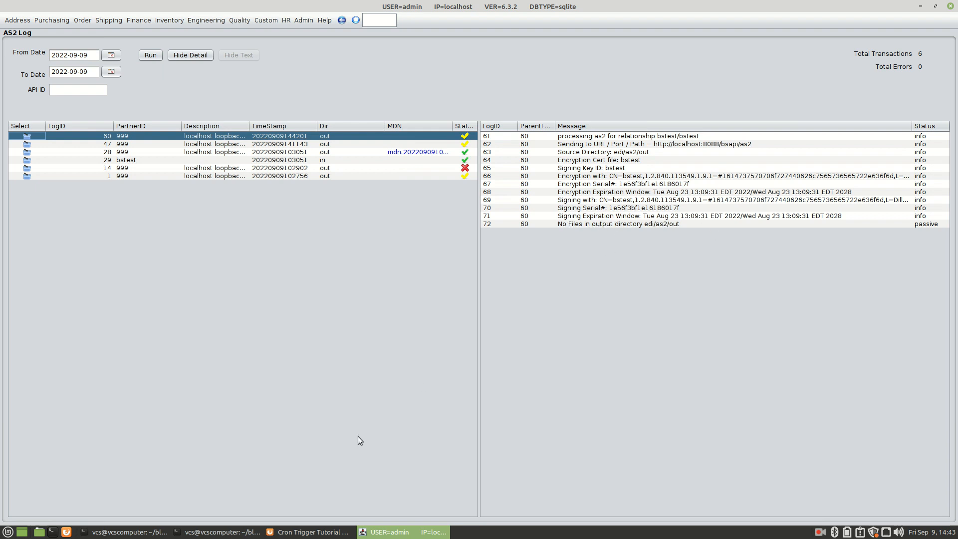
pyautogui.click(202, 532)
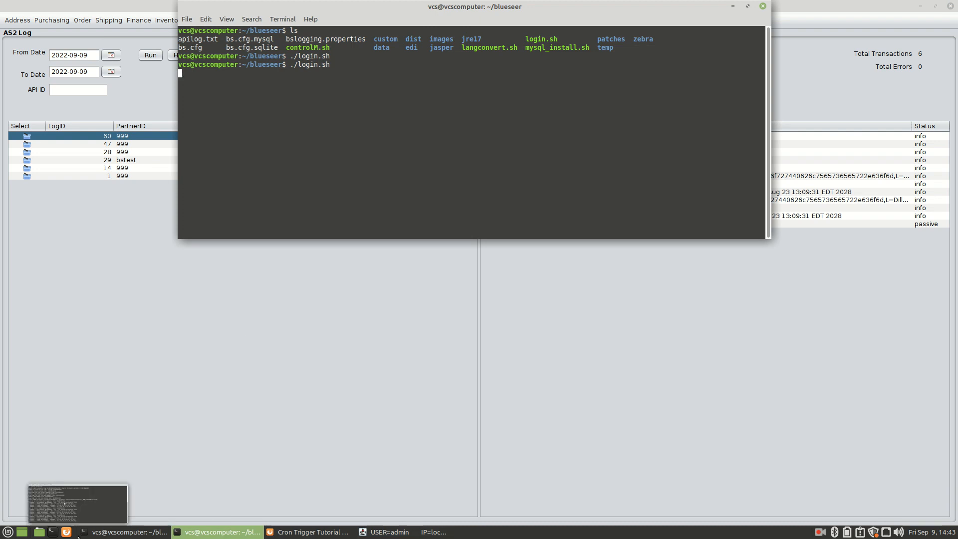
pyautogui.click(39, 532)
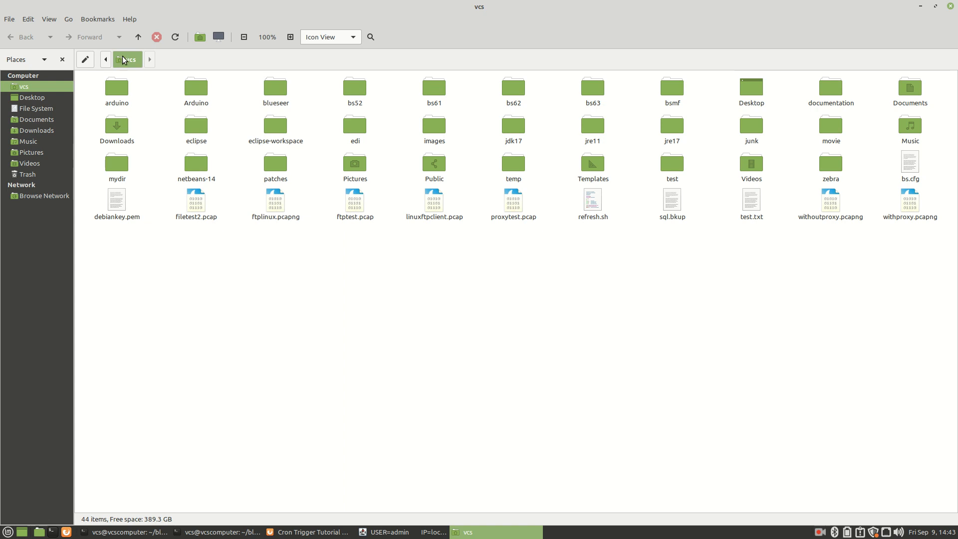
# - Browse to blueseer/edi/as2/out to confirm it holds no files, then return to as2
pyautogui.doubleClick(267, 92)
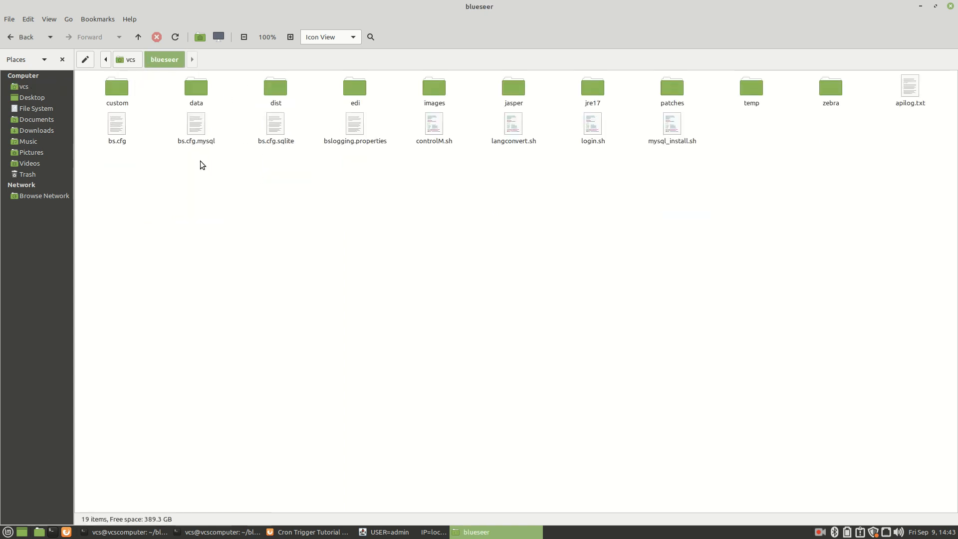
pyautogui.doubleClick(346, 92)
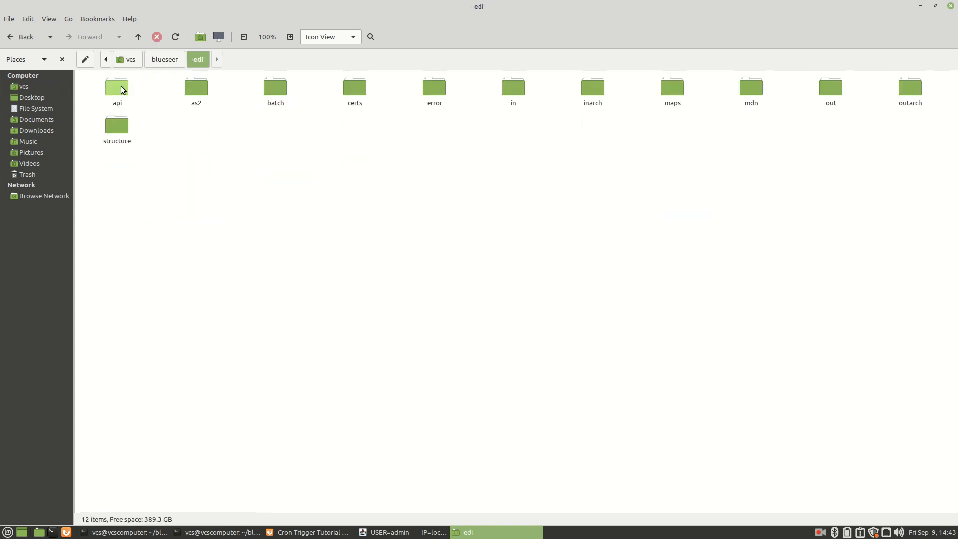
pyautogui.doubleClick(196, 89)
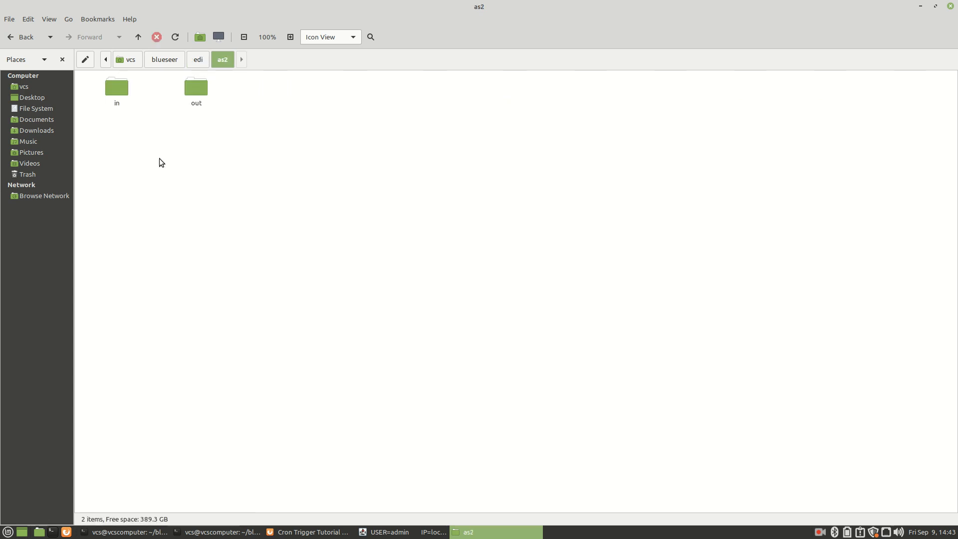
pyautogui.doubleClick(195, 89)
pyautogui.click(214, 60)
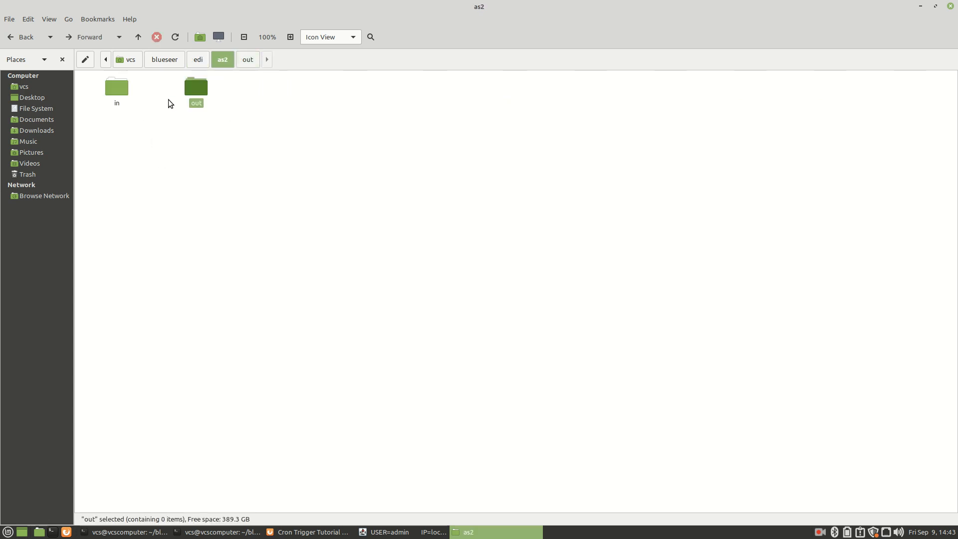
# - Copy empty.txt from the edi/as2/in folder
pyautogui.doubleClick(122, 88)
pyautogui.click(118, 95)
pyautogui.rightClick(118, 95)
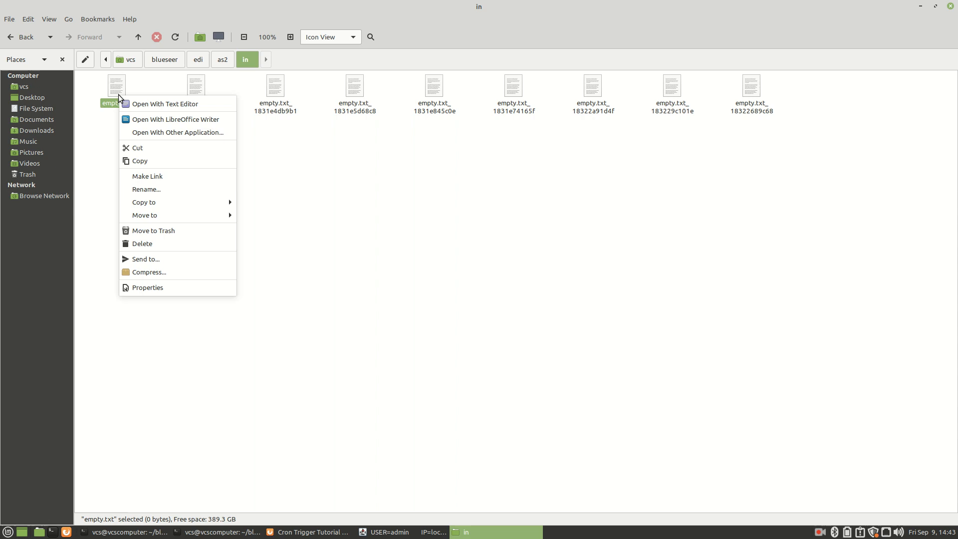
pyautogui.click(146, 161)
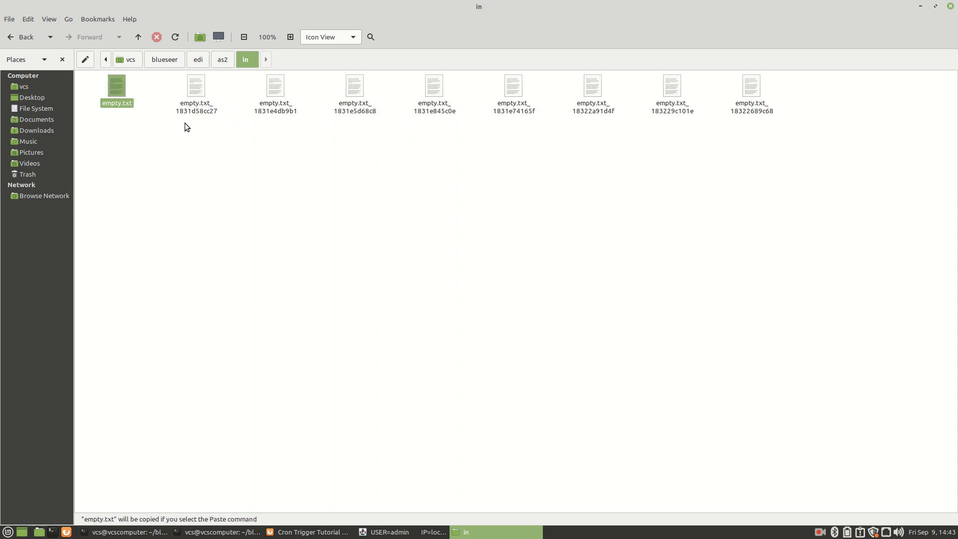
# - Paste empty.txt into the empty edi/as2/out folder
pyautogui.click(232, 60)
pyautogui.doubleClick(196, 87)
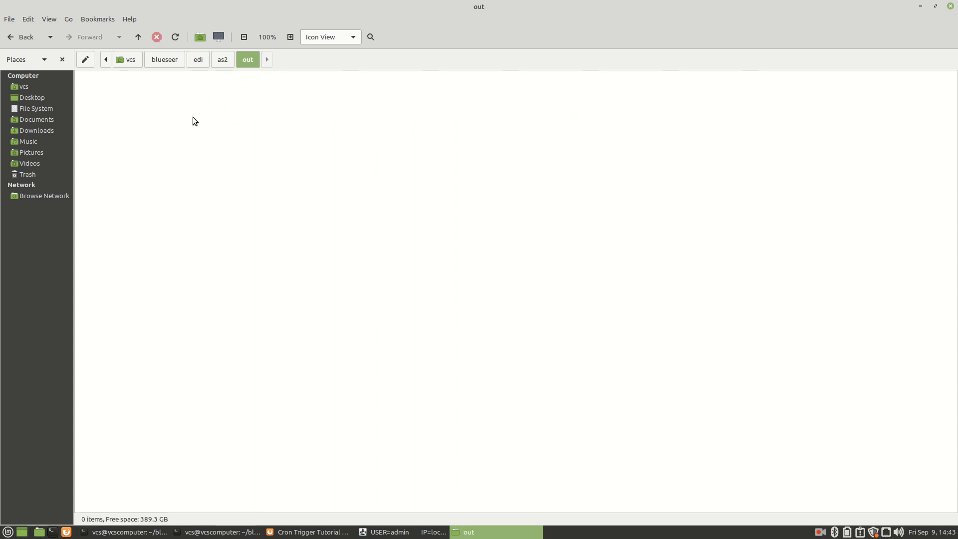
pyautogui.rightClick(195, 116)
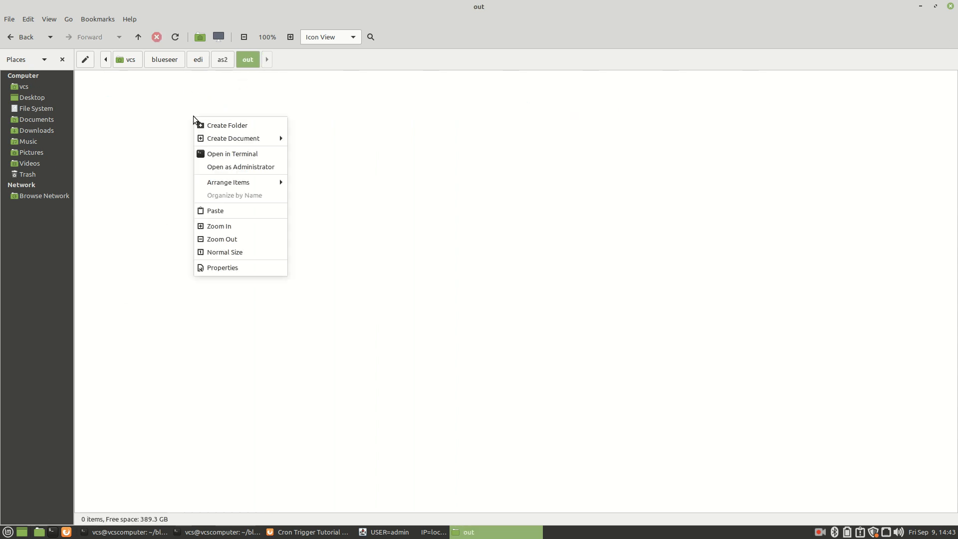
pyautogui.click(220, 211)
pyautogui.click(409, 236)
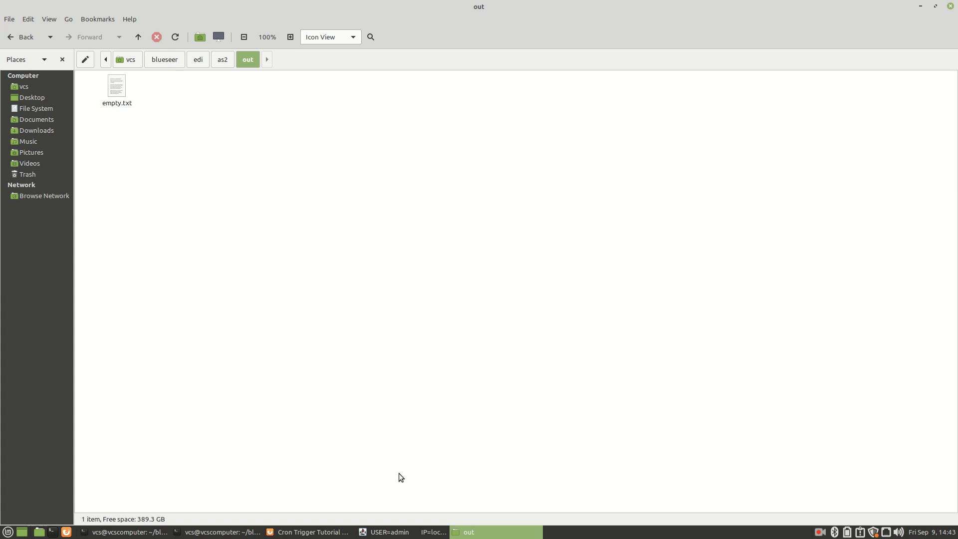
pyautogui.moveTo(390, 534)
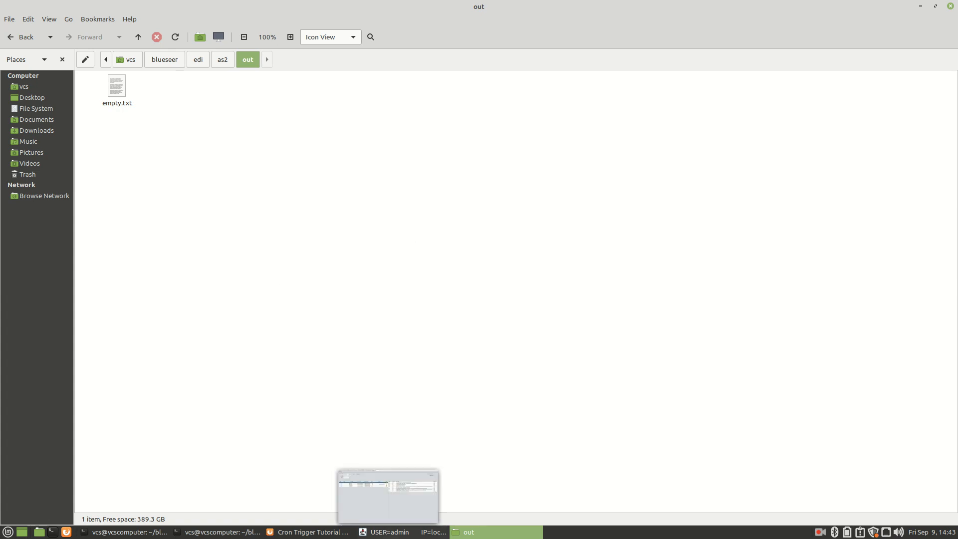
pyautogui.click(385, 534)
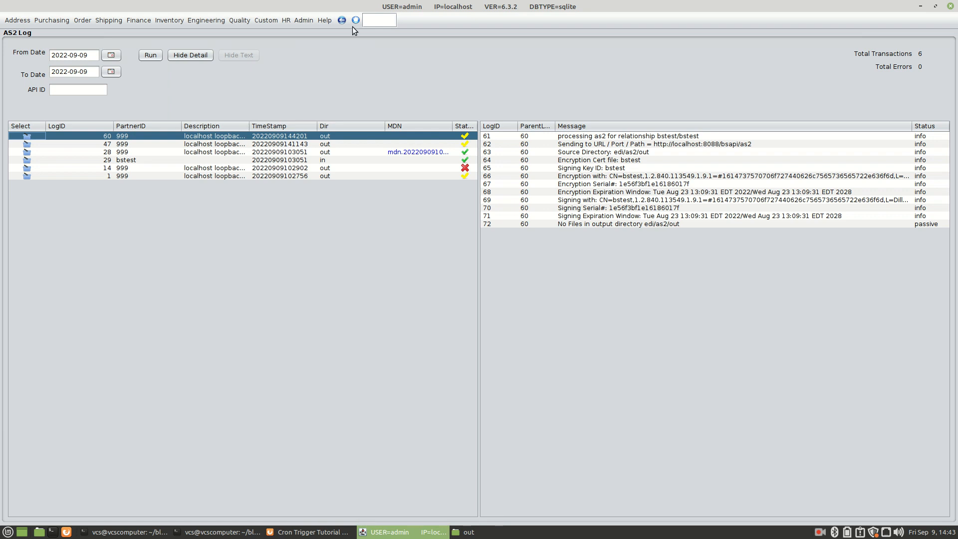
pyautogui.click(384, 23)
pyautogui.write('cronb')
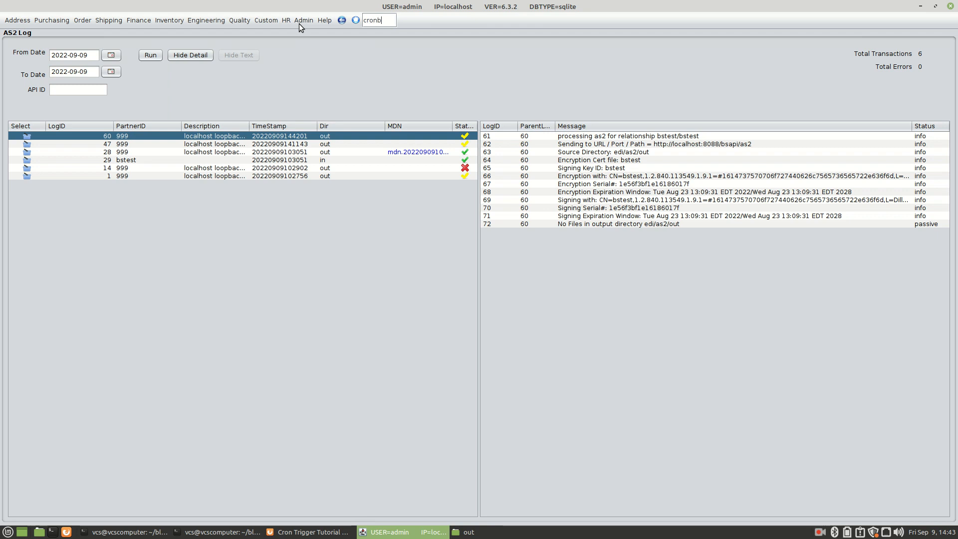
pyautogui.press('Return')
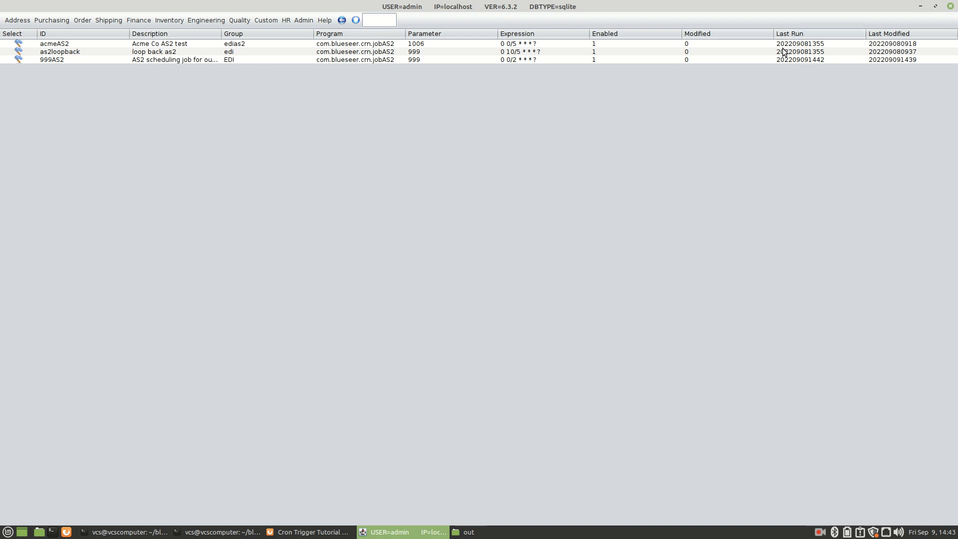
pyautogui.click(807, 61)
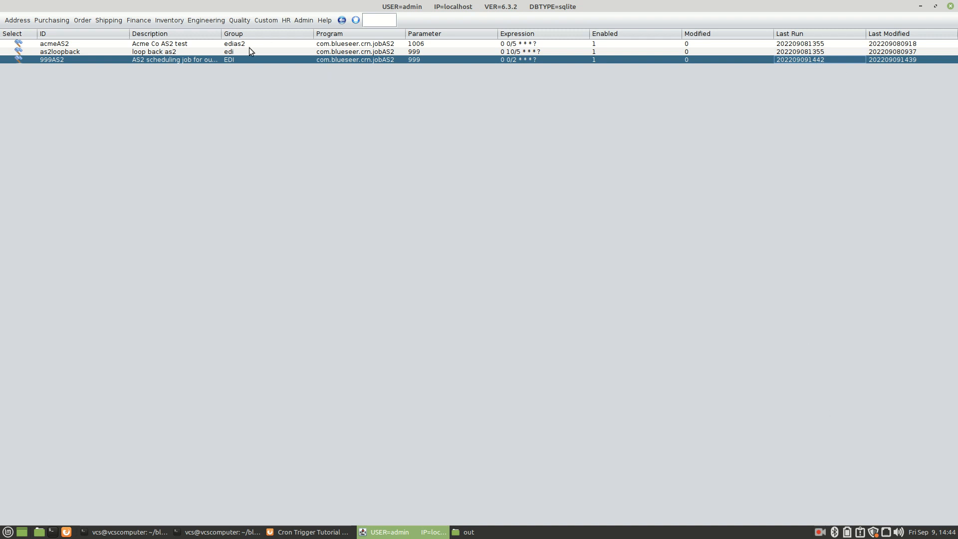
pyautogui.click(373, 19)
pyautogui.write('cronb')
pyautogui.press('Return')
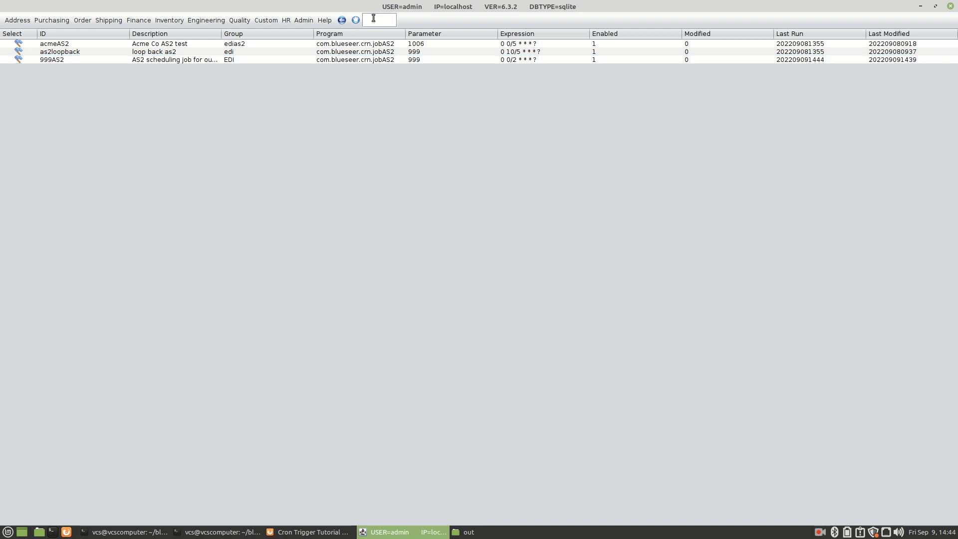
pyautogui.click(815, 59)
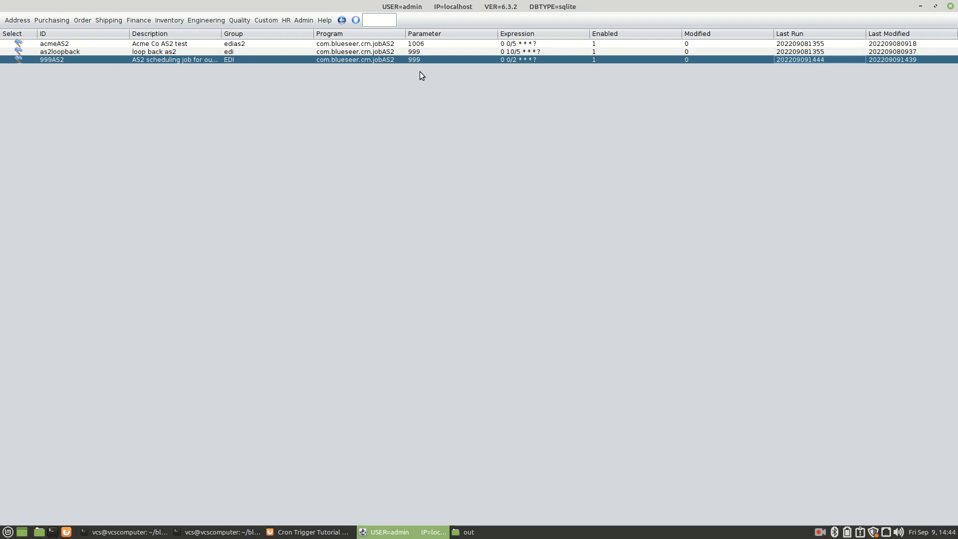
# - Open the as2l AS2 Log and rerun it to list new transactions 73 and 74
pyautogui.click(390, 26)
pyautogui.write('as2l')
pyautogui.press('Return')
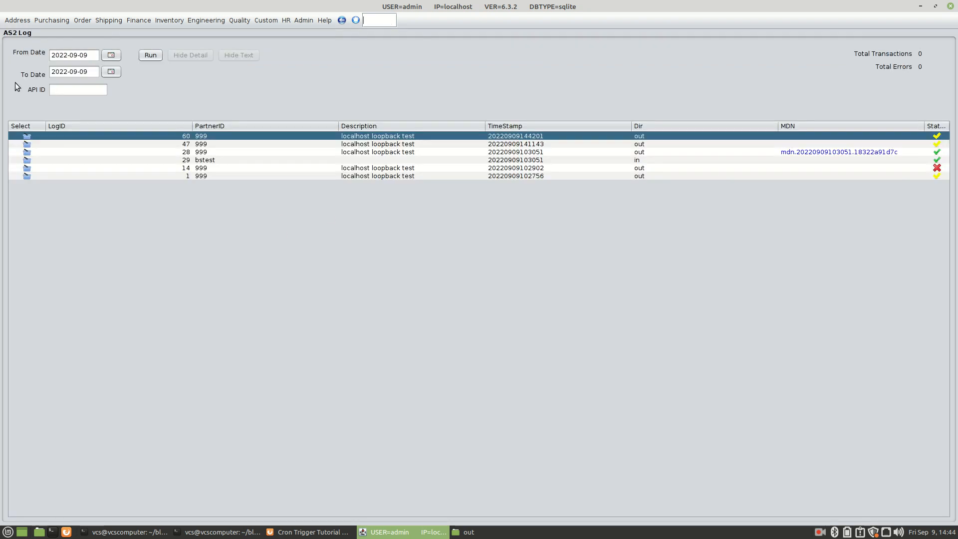
pyautogui.click(150, 55)
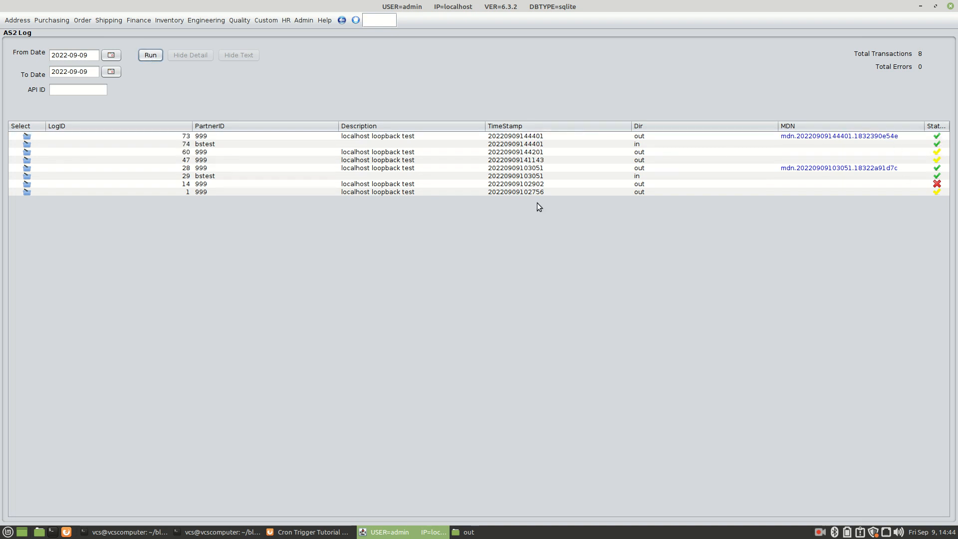
pyautogui.hotkey('alt', 'Tab')
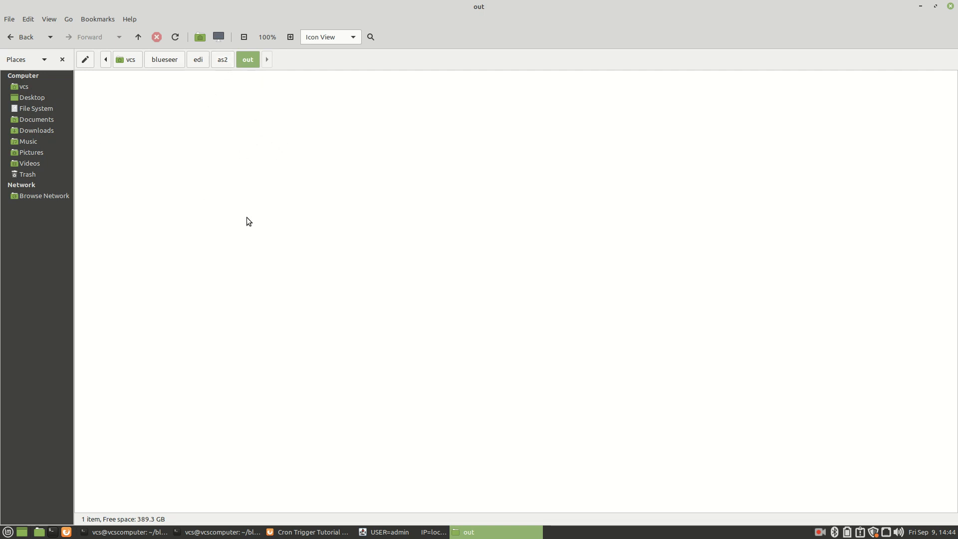
# - Return to the BlueSeer AS2 Log showing 8 transactions and 0 errors
pyautogui.hotkey('alt', 'Tab')
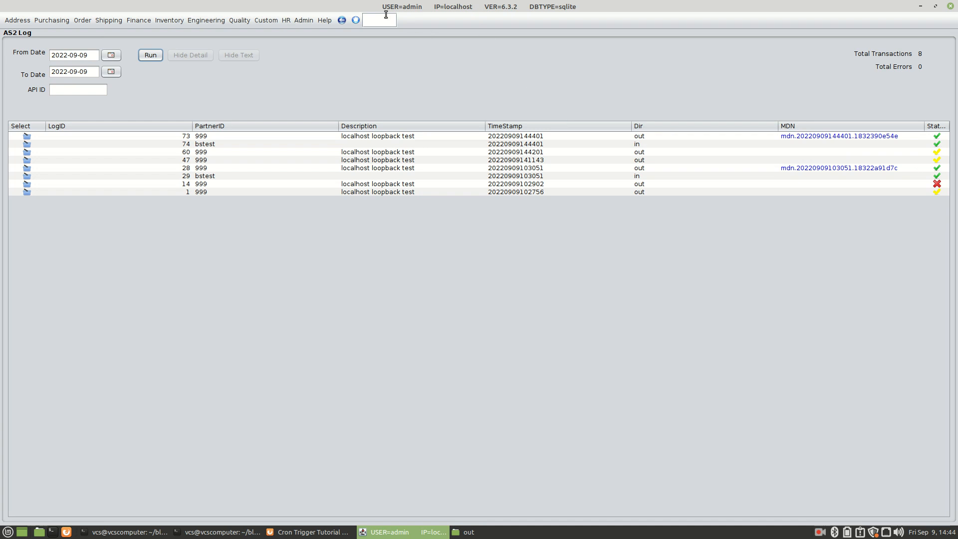
# - Uncheck Enabled on cron job 999AS2 in Cron Maintenance and update the record
pyautogui.click(382, 20)
pyautogui.write('cronb')
pyautogui.press('Return')
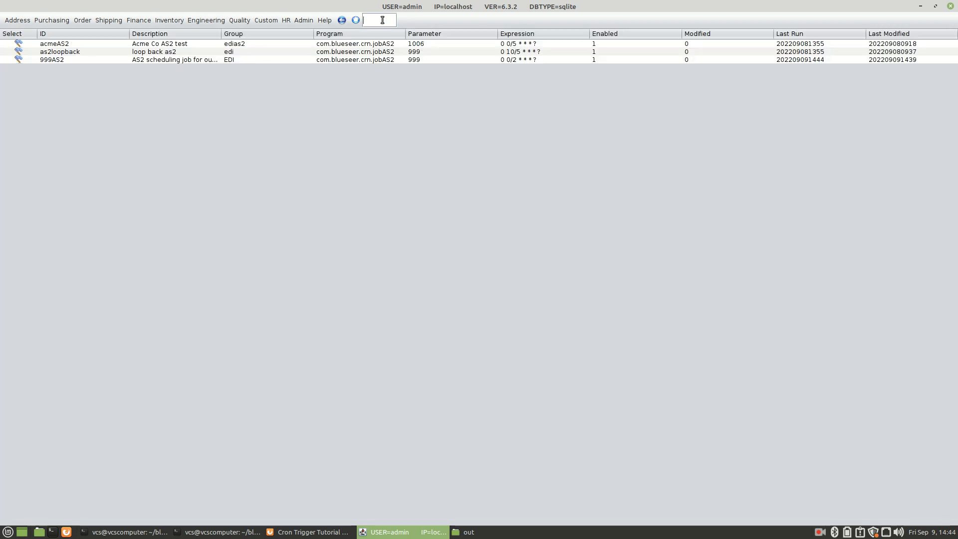
pyautogui.click(19, 60)
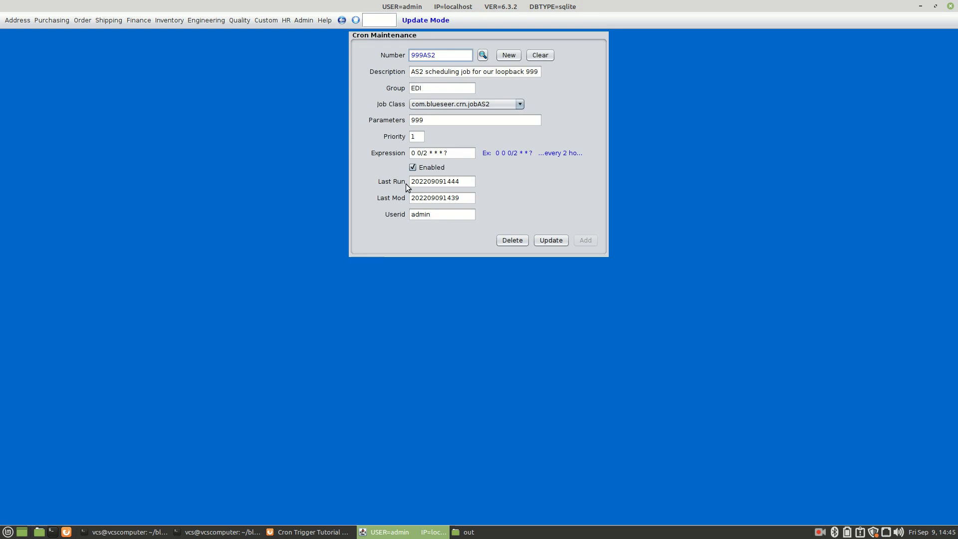
pyautogui.click(412, 168)
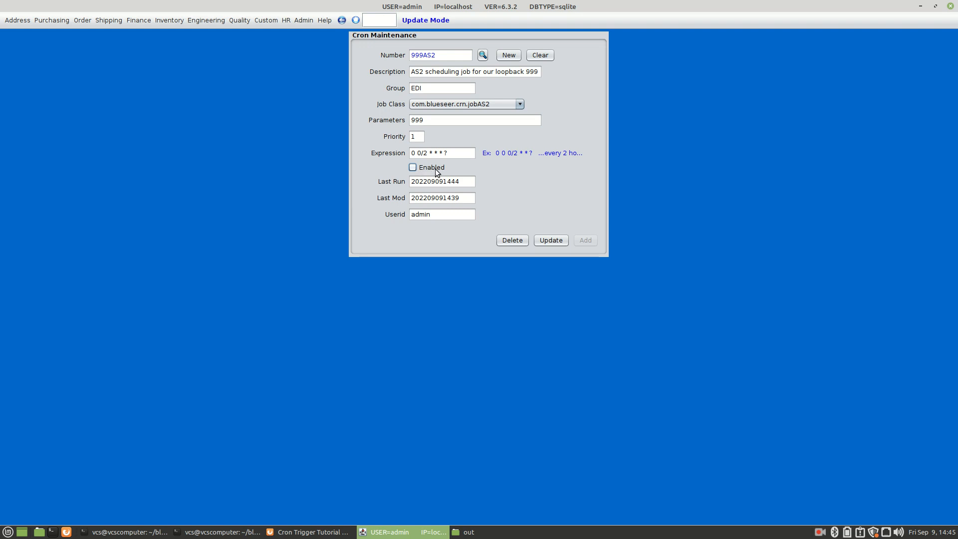
pyautogui.click(551, 241)
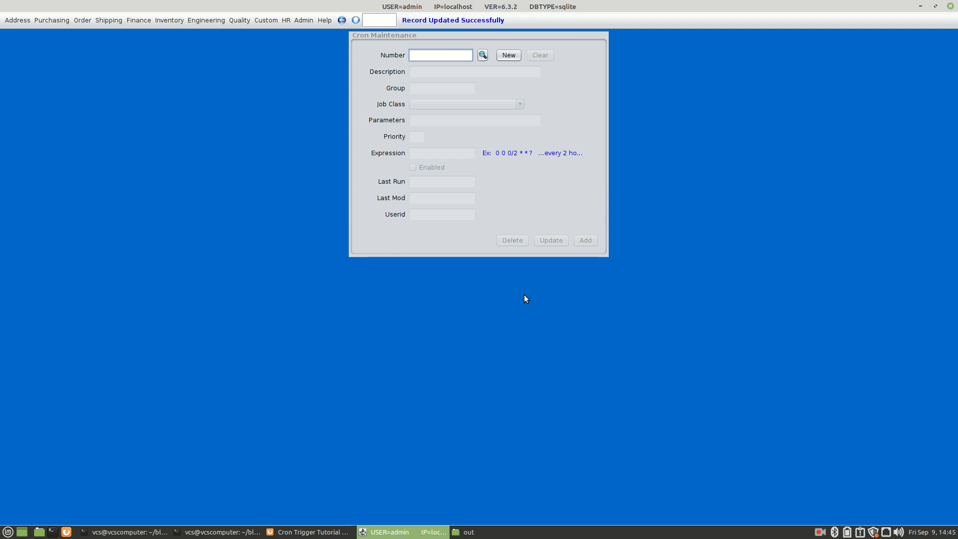
pyautogui.click(310, 21)
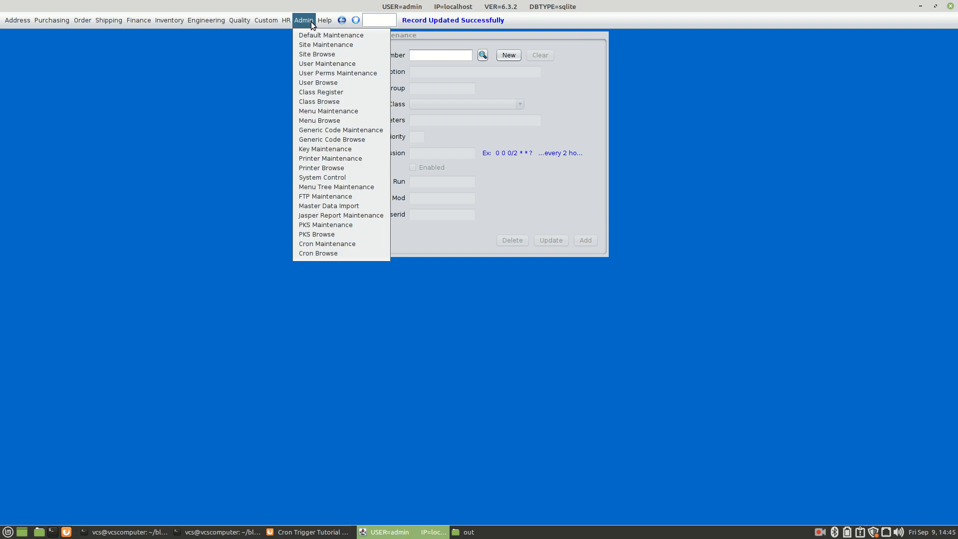
# - View the Help > About page from the Admin menu, then close BlueSeer ERP
pyautogui.moveTo(332, 22)
pyautogui.click(333, 38)
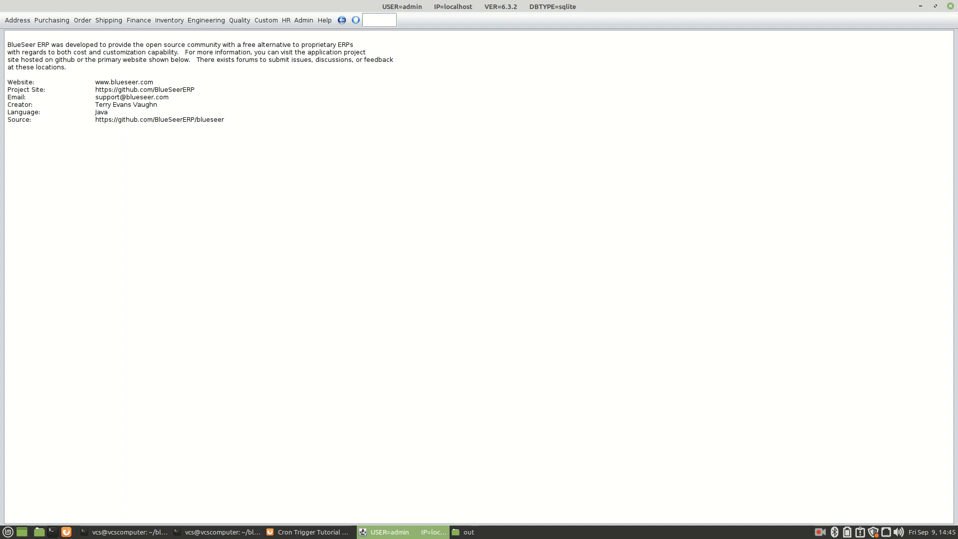
pyautogui.click(953, 6)
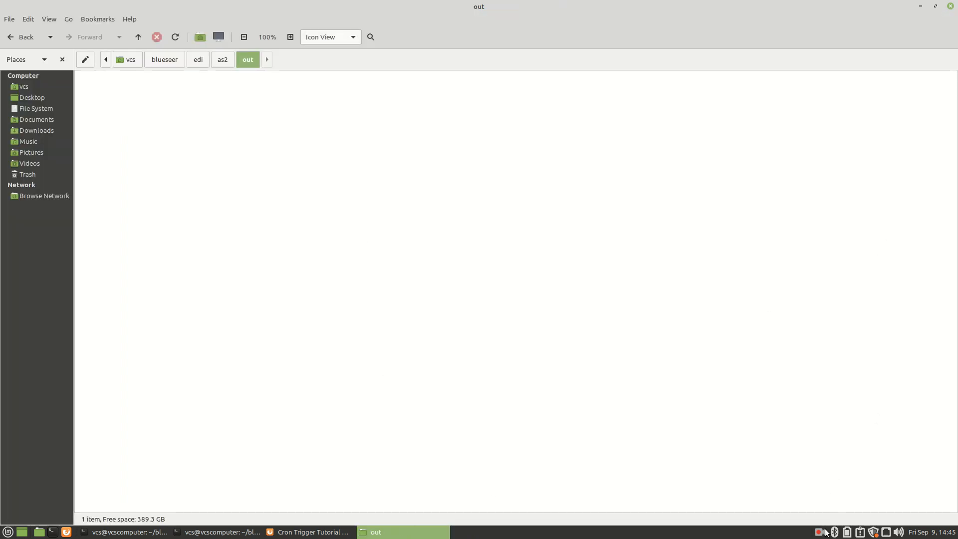